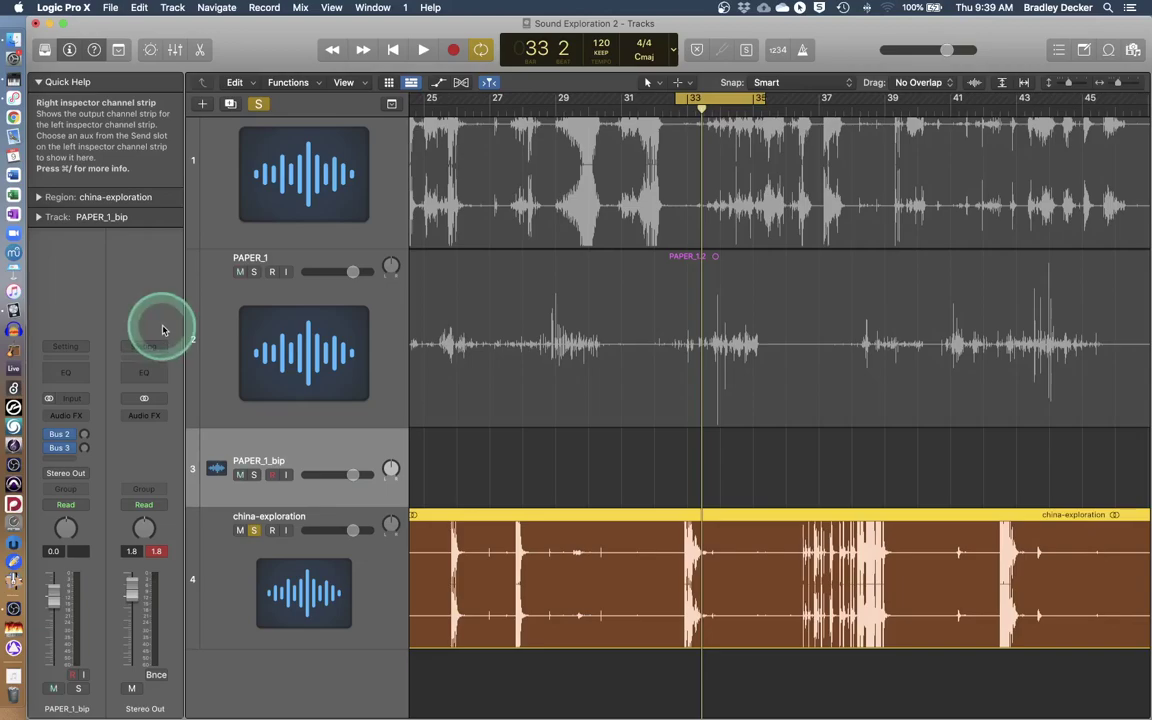
Play back the china-exploration recording from just before the hit at bar 33.
drag(702, 108, 681, 112)
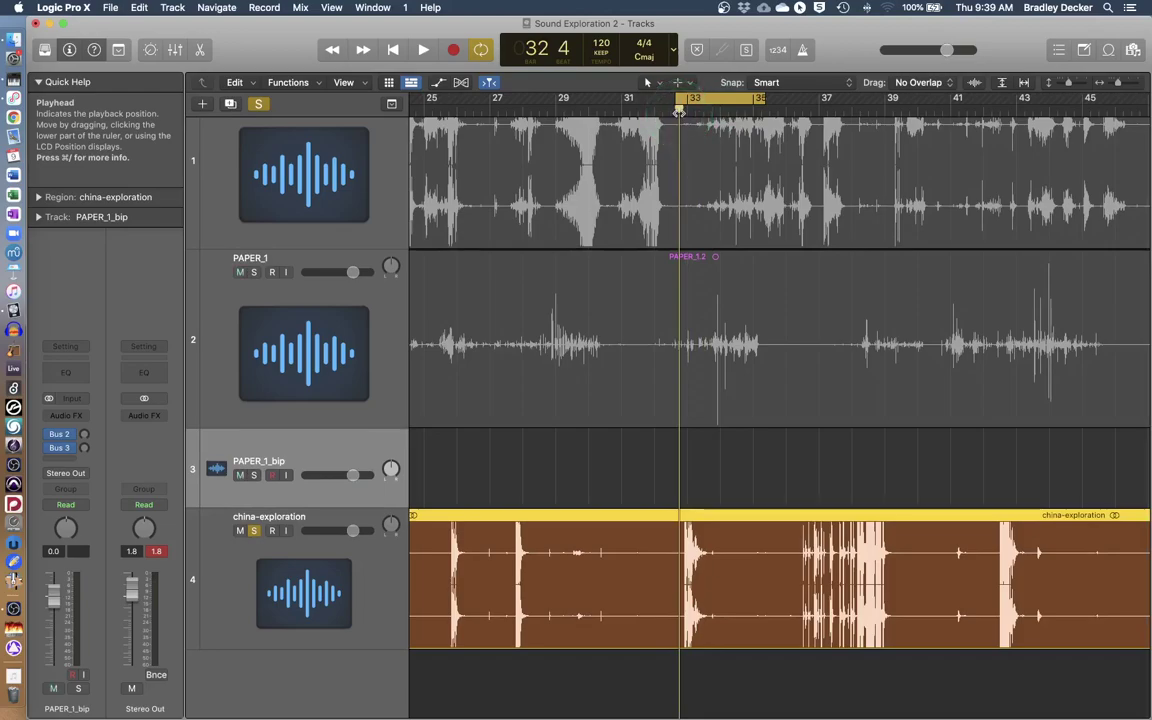
key(space)
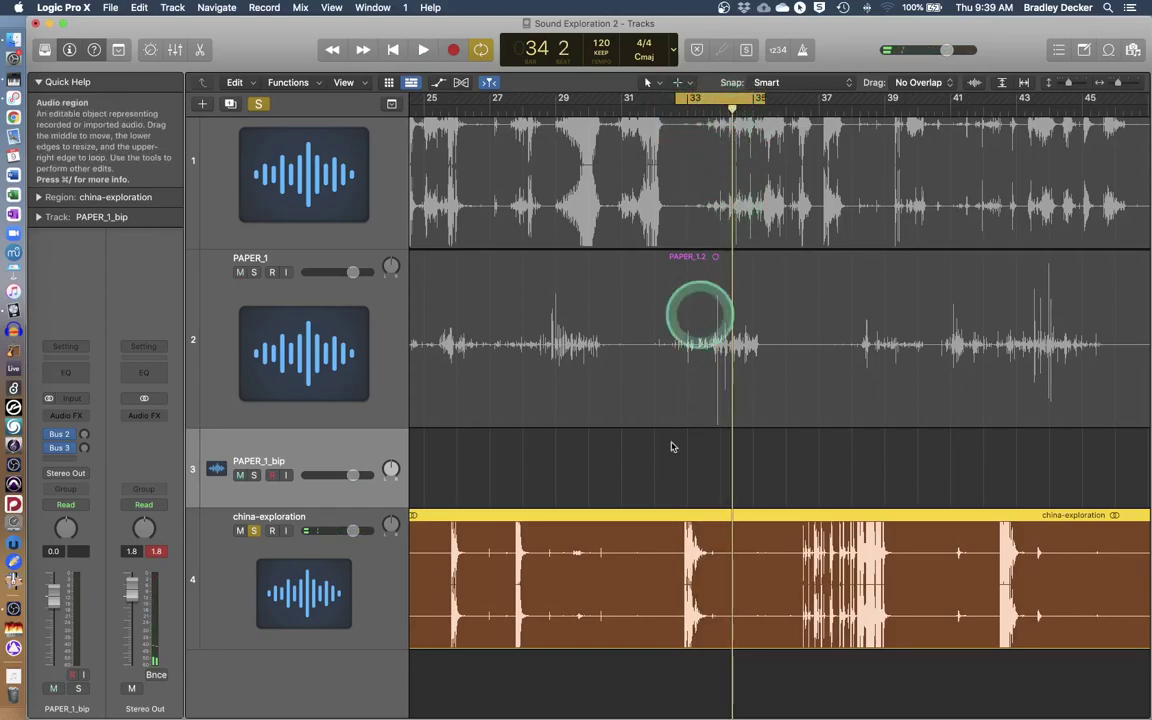
Split the china-exploration region at bar 32 beat 3 and at bar 34, and select the isolated piece between the cuts.
drag(1117, 84, 1123, 85)
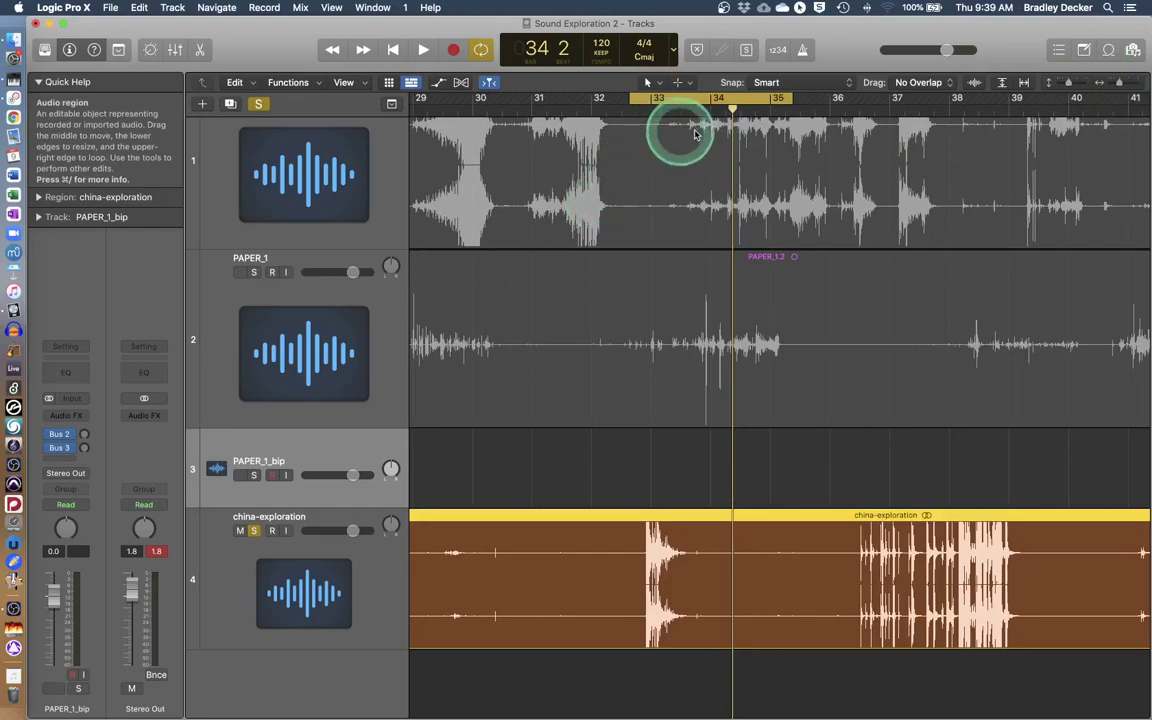
drag(728, 108, 629, 111)
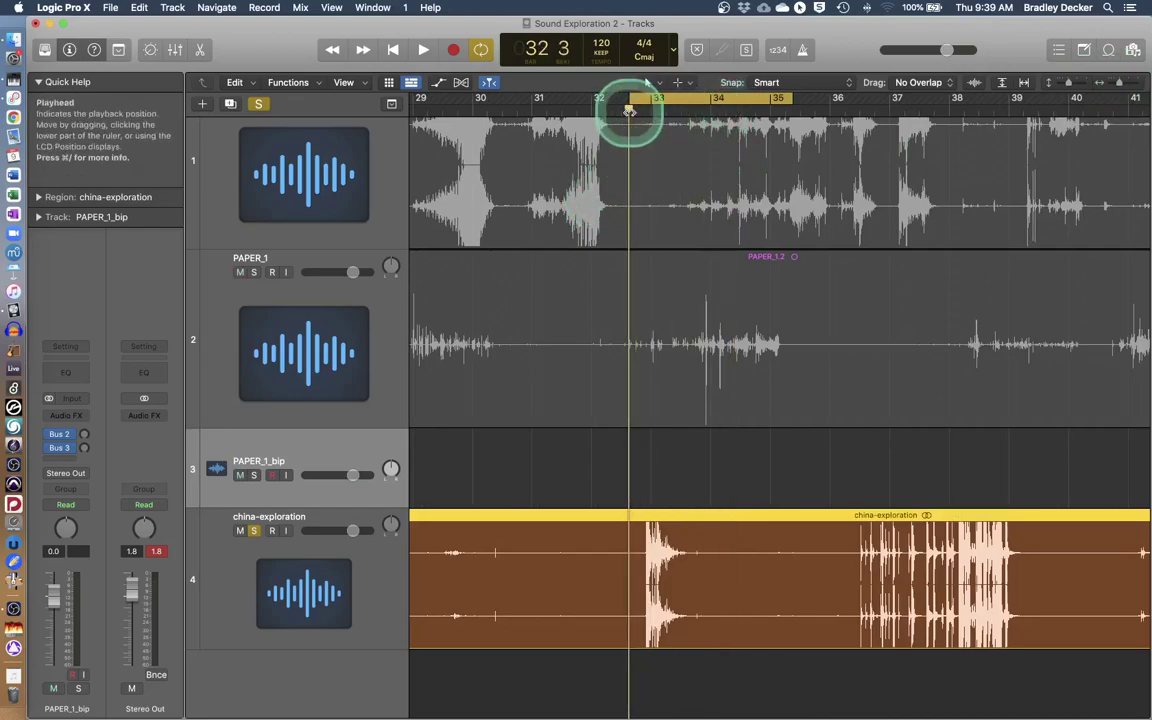
click(380, 576)
click(674, 516)
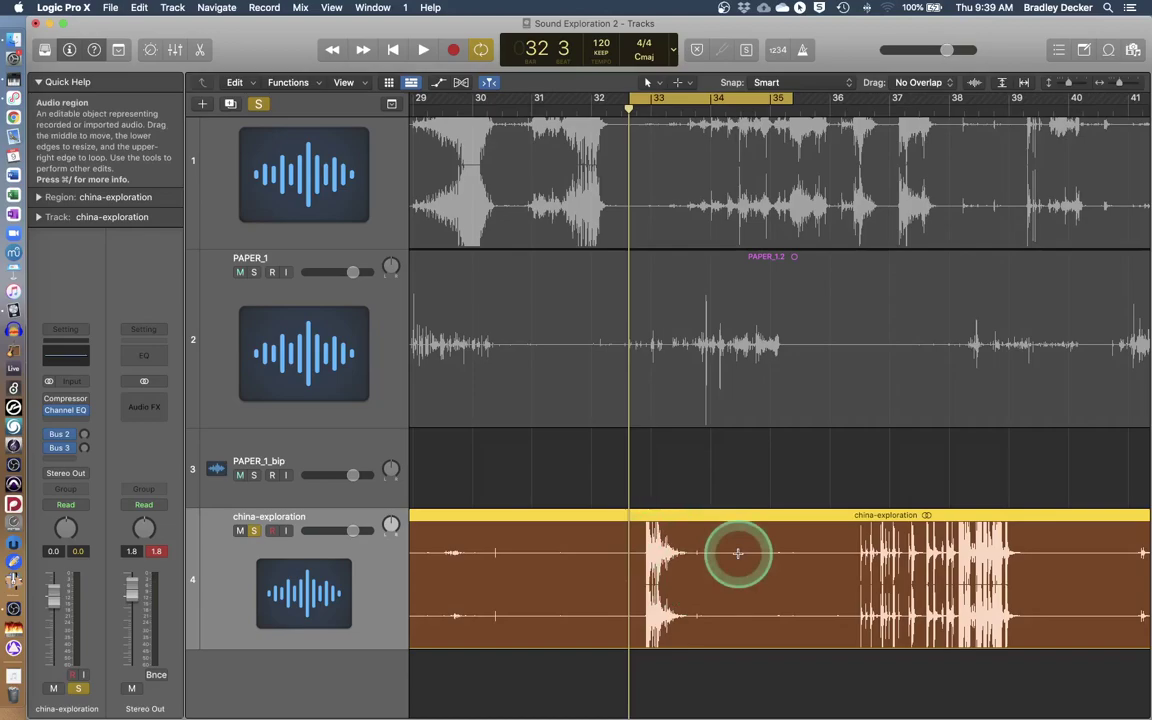
key(super+t)
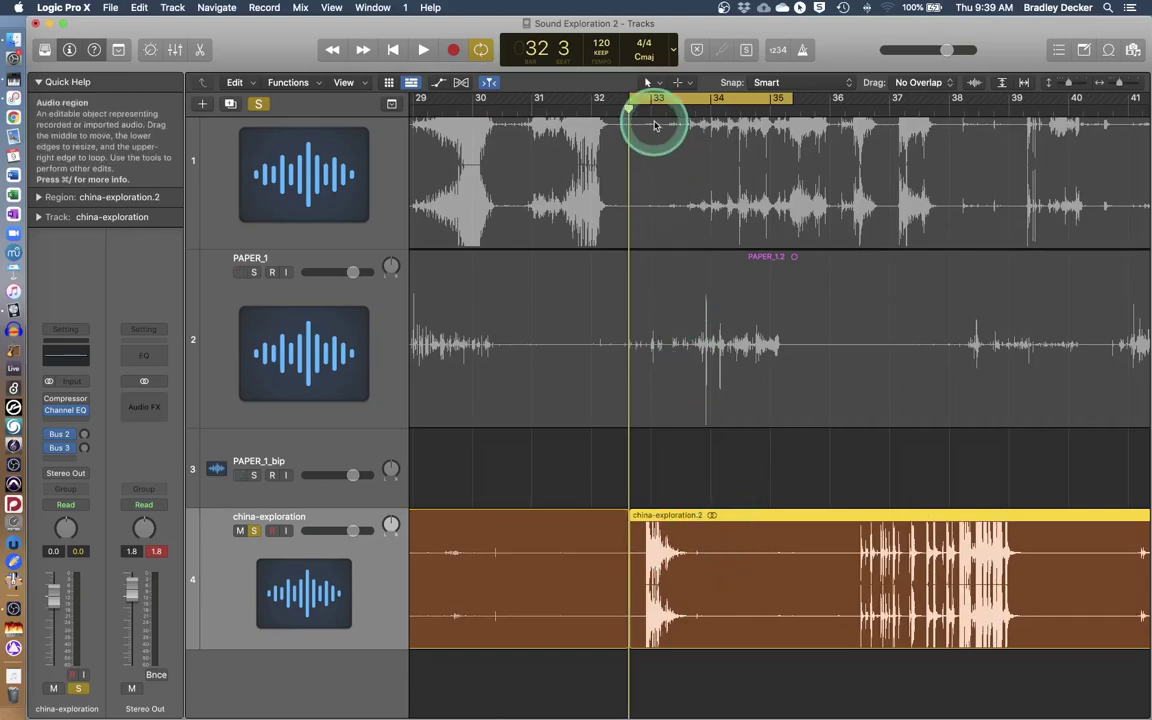
drag(632, 108, 712, 124)
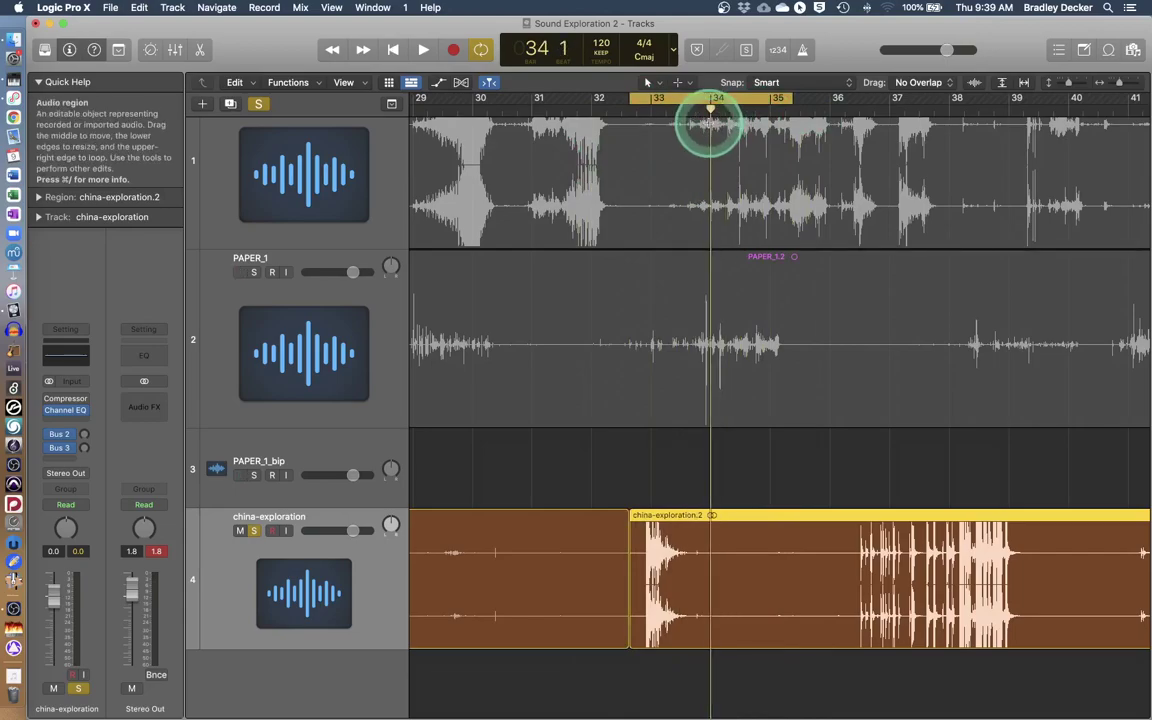
key(super+t)
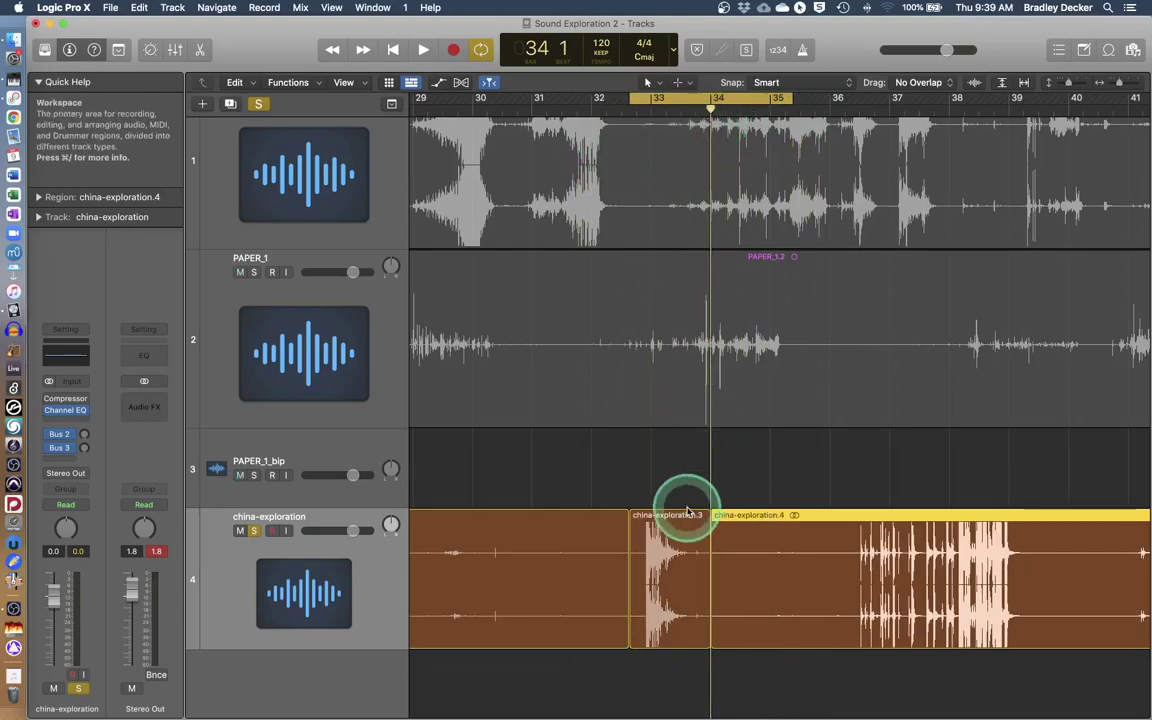
click(686, 520)
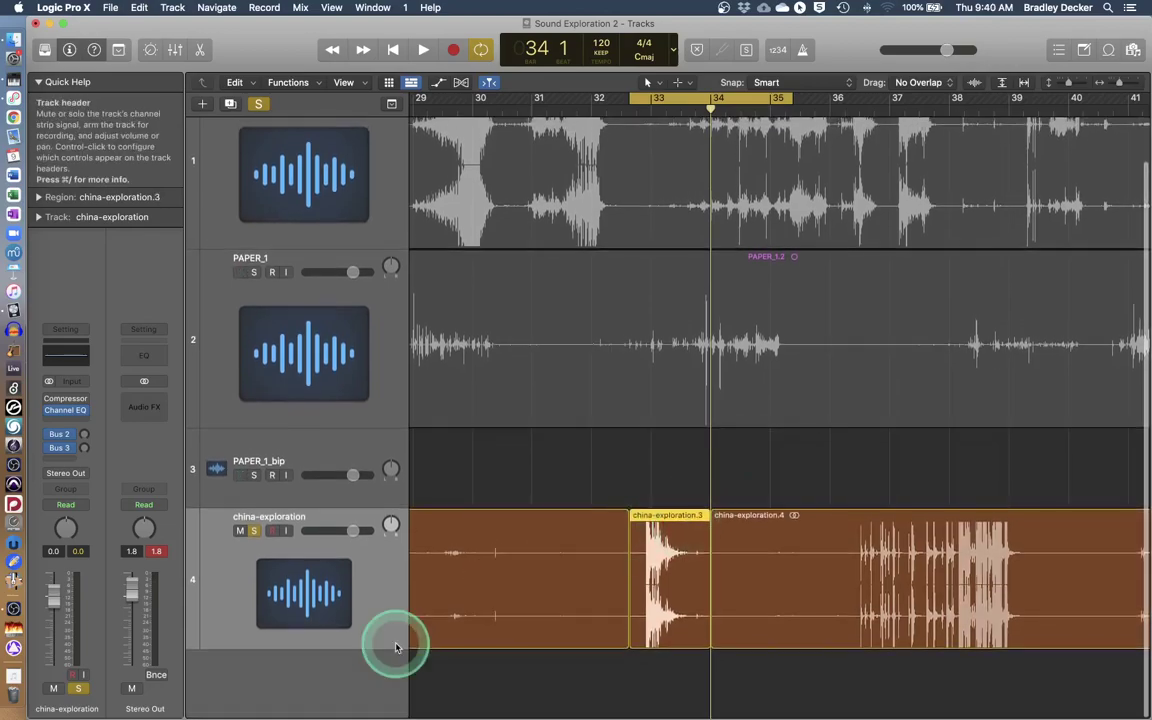
Add one audio track with an enlarged height and solo it in place of the china-exploration track.
click(200, 106)
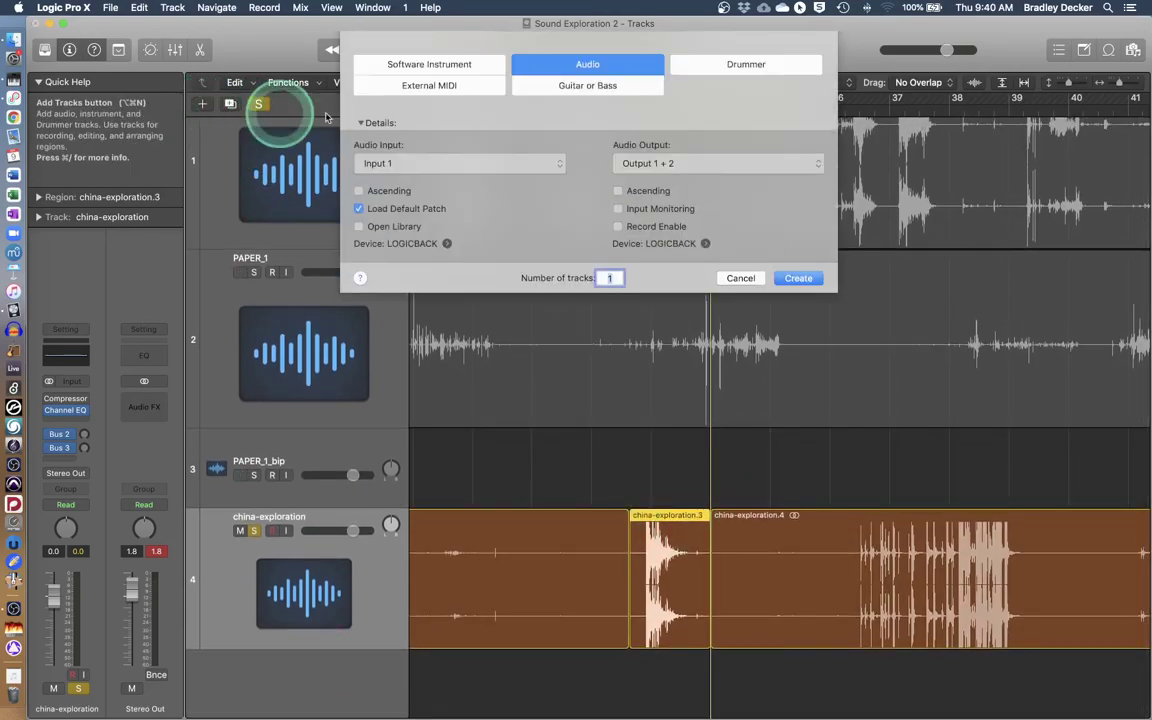
click(812, 281)
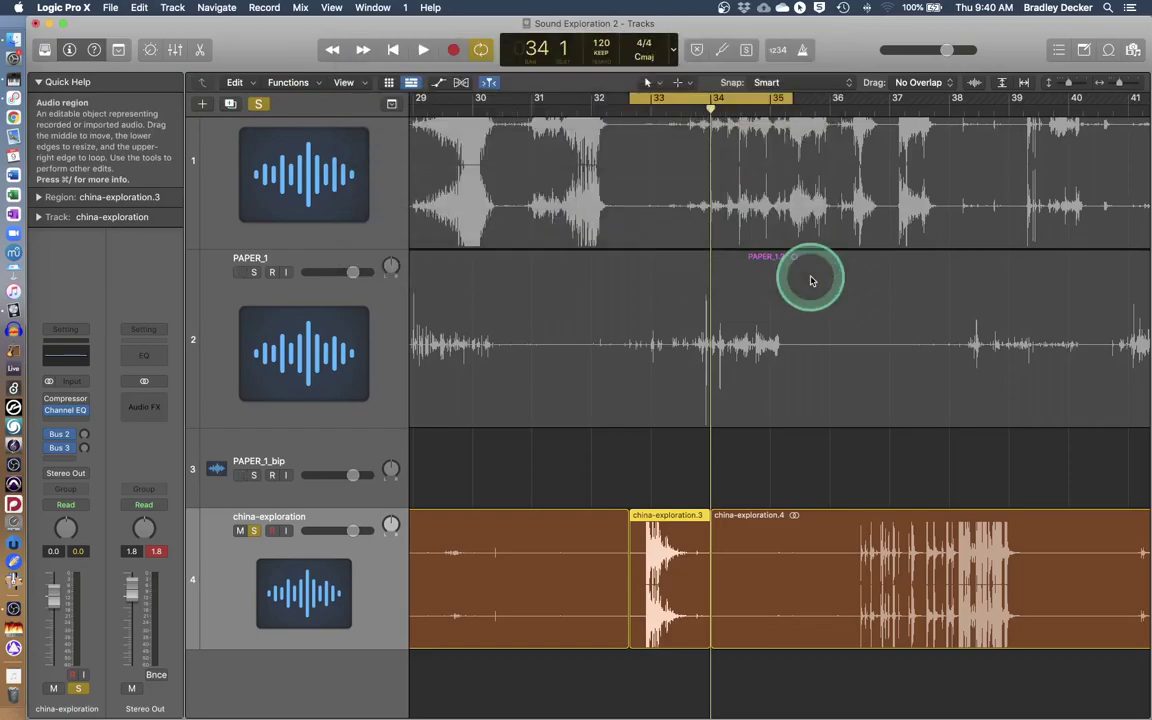
scroll(482, 620, down, 3)
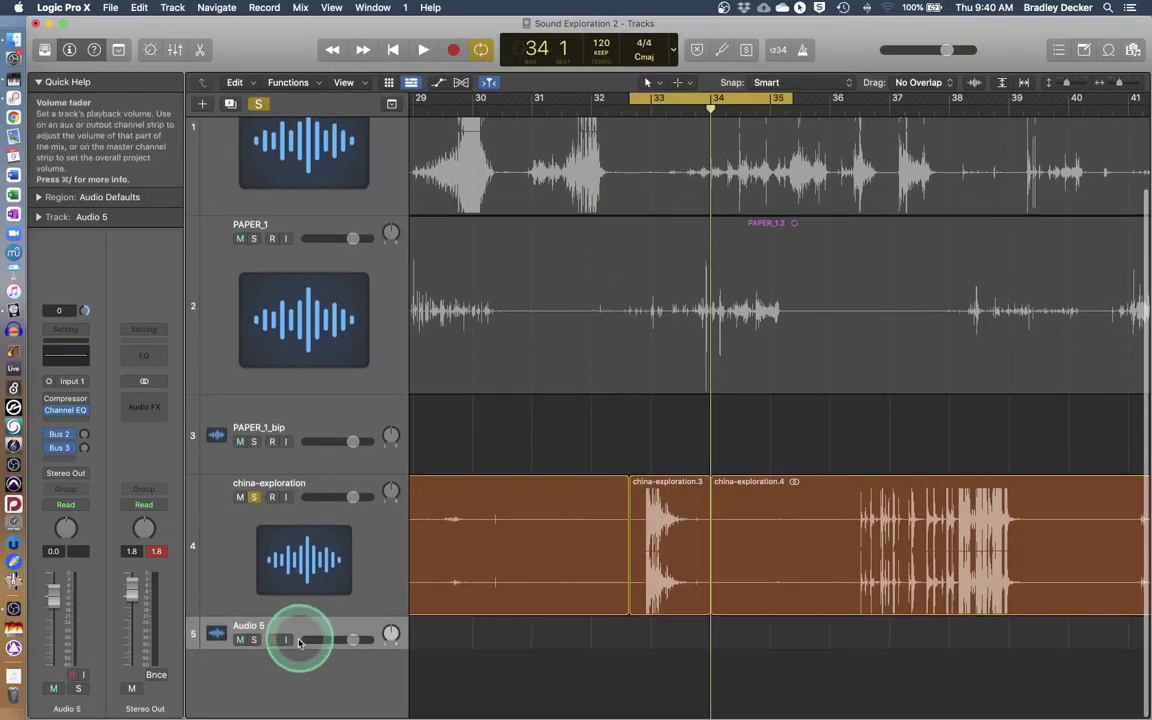
drag(290, 643, 303, 710)
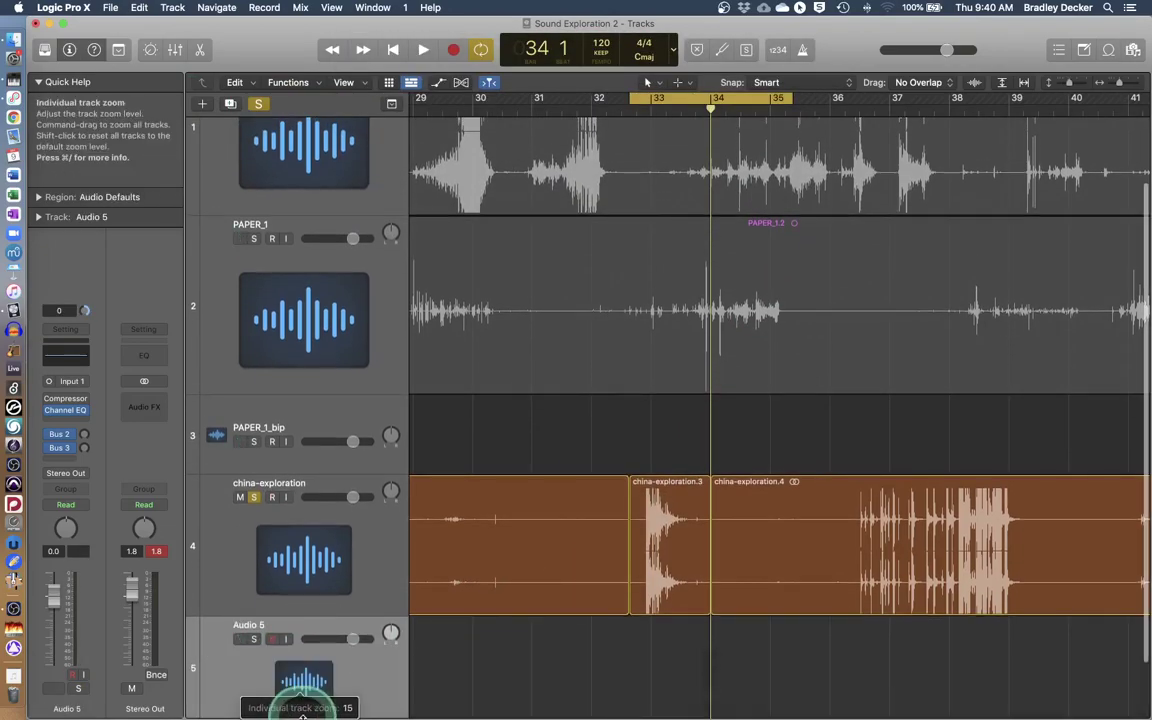
scroll(329, 501, down, 4)
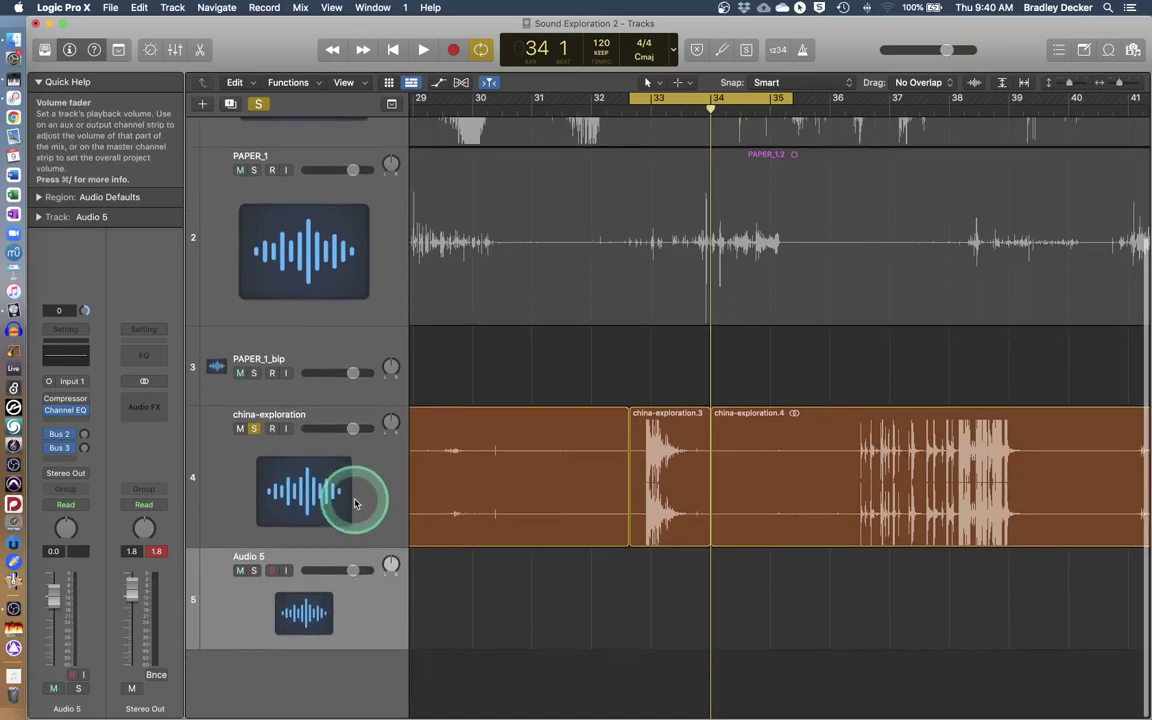
click(253, 570)
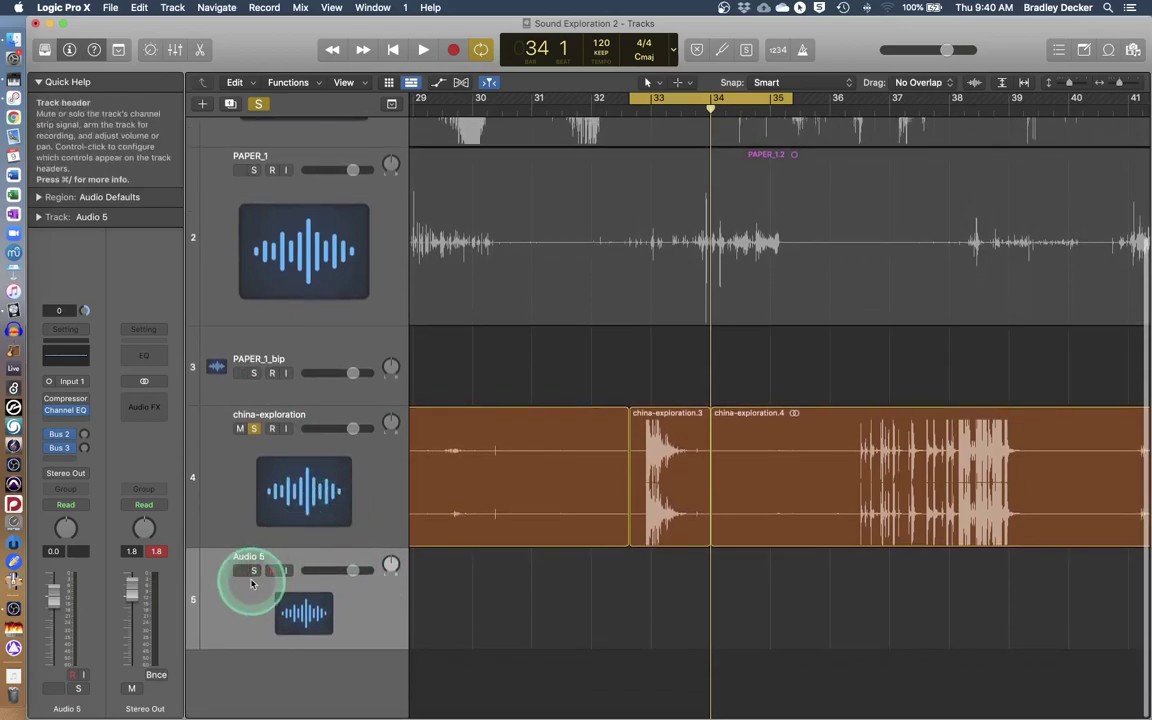
click(253, 428)
Copy the isolated china-exploration.3 region onto the Audio 5 track, aligned with the original at bar 32 beat 3.
click(672, 447)
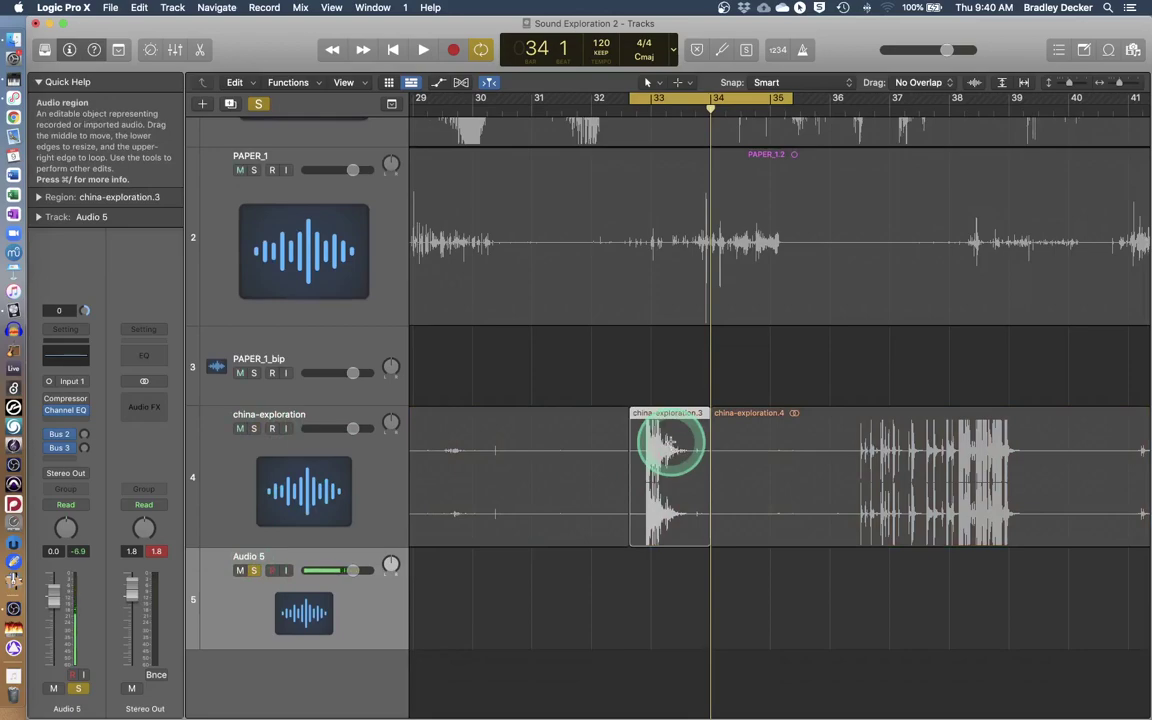
click(643, 632)
drag(711, 104, 637, 112)
key(super+v)
click(681, 560)
mouse_move(681, 560)
mouse_down()
mouse_move(660, 560)
mouse_move(675, 560)
mouse_up()
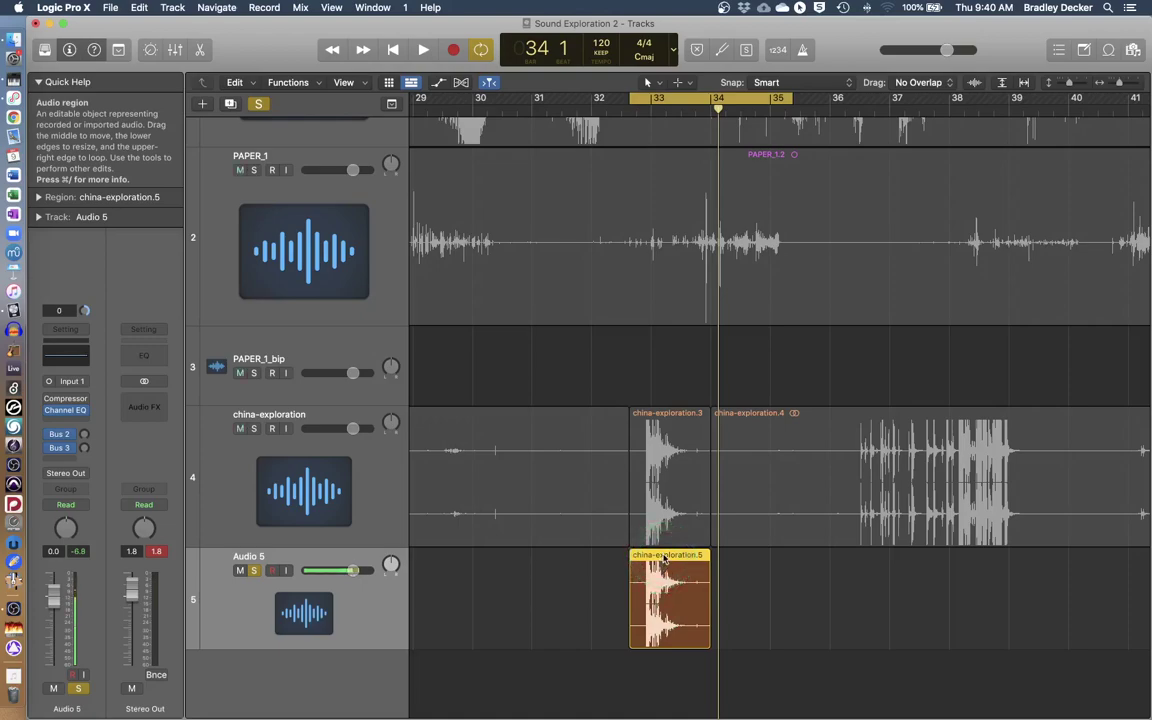
Play the copied region on Audio 5 and trim both of its ends closely around the hit and its decay.
key(space)
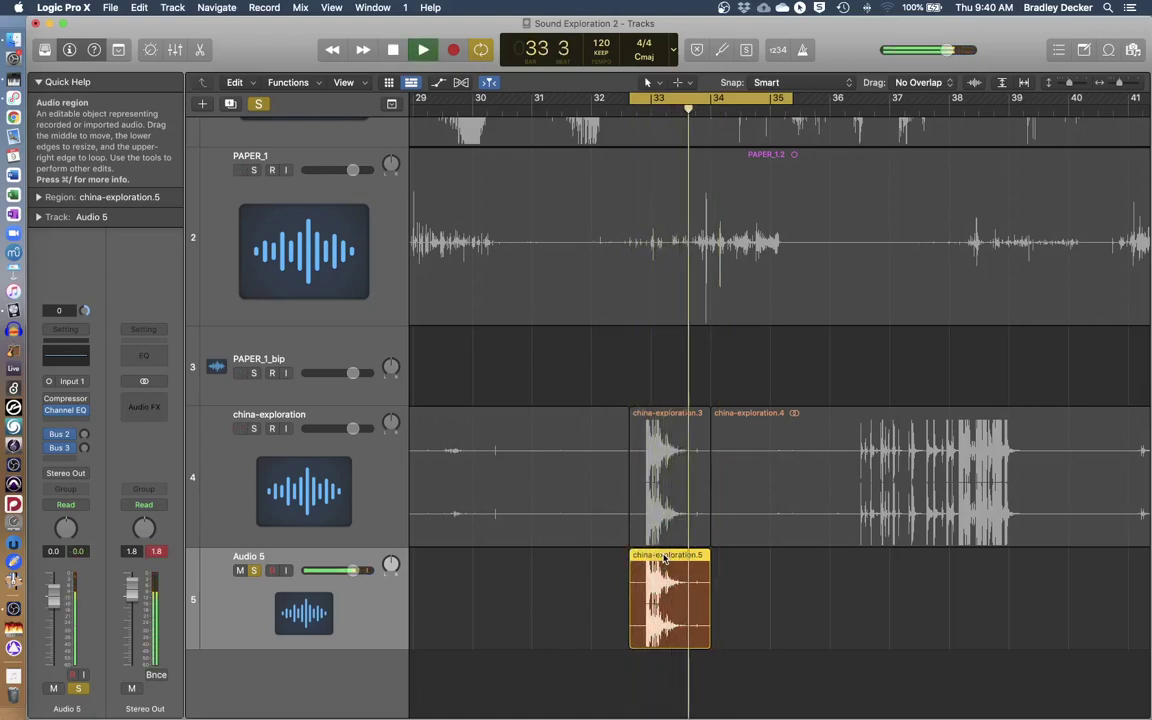
click(632, 624)
double_click(631, 628)
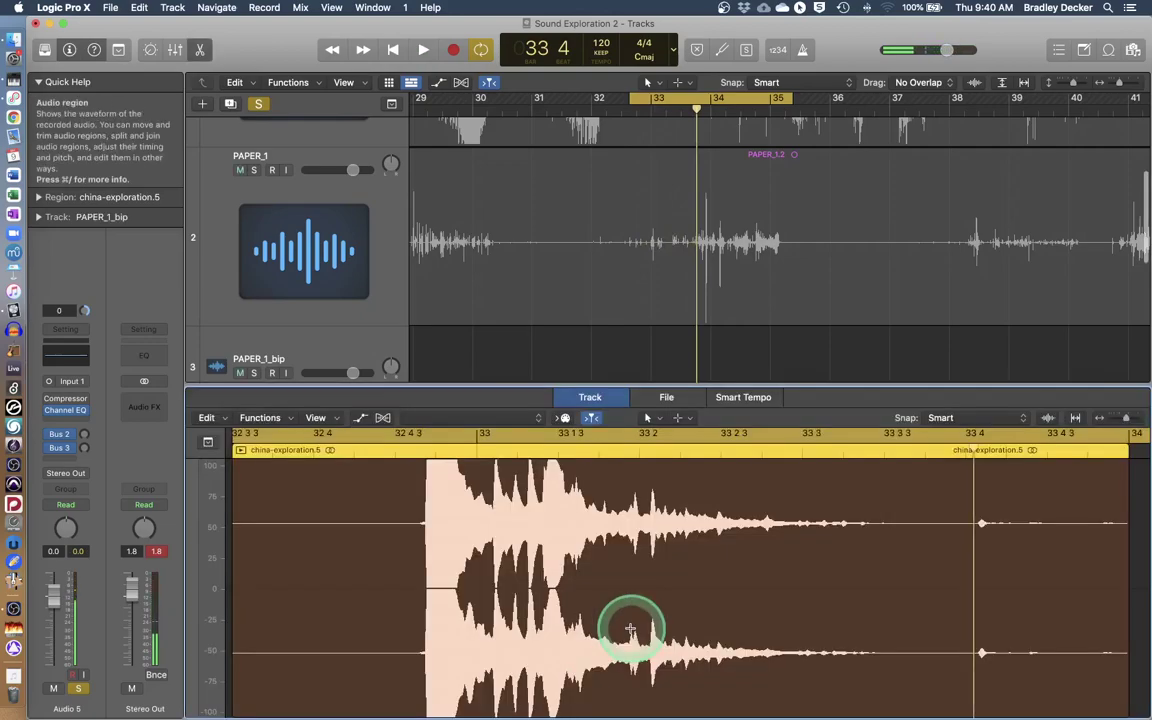
key(e)
drag(629, 628, 689, 635)
click(705, 638)
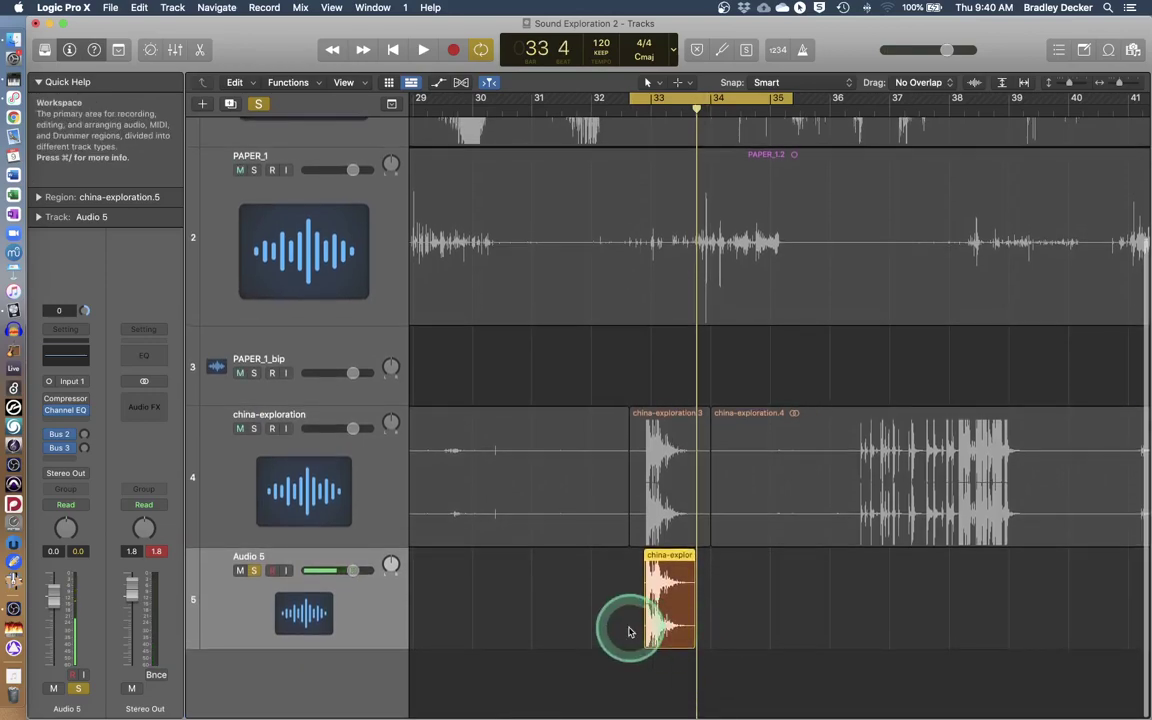
Move the Audio 5 track up so it sits directly above PAPER_1_bip.
drag(1120, 84, 1124, 86)
drag(378, 553, 352, 360)
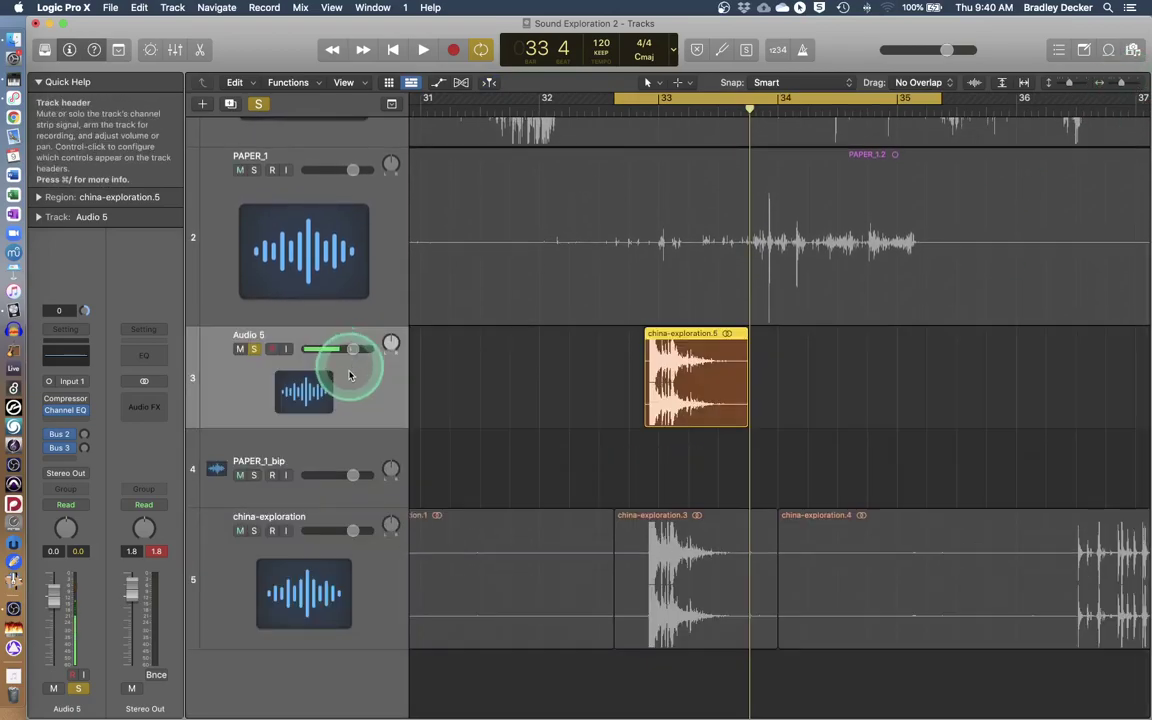
Open the trimmed china-exploration.5 region in the audio track editor.
key(e)
scroll(432, 370, down, 3)
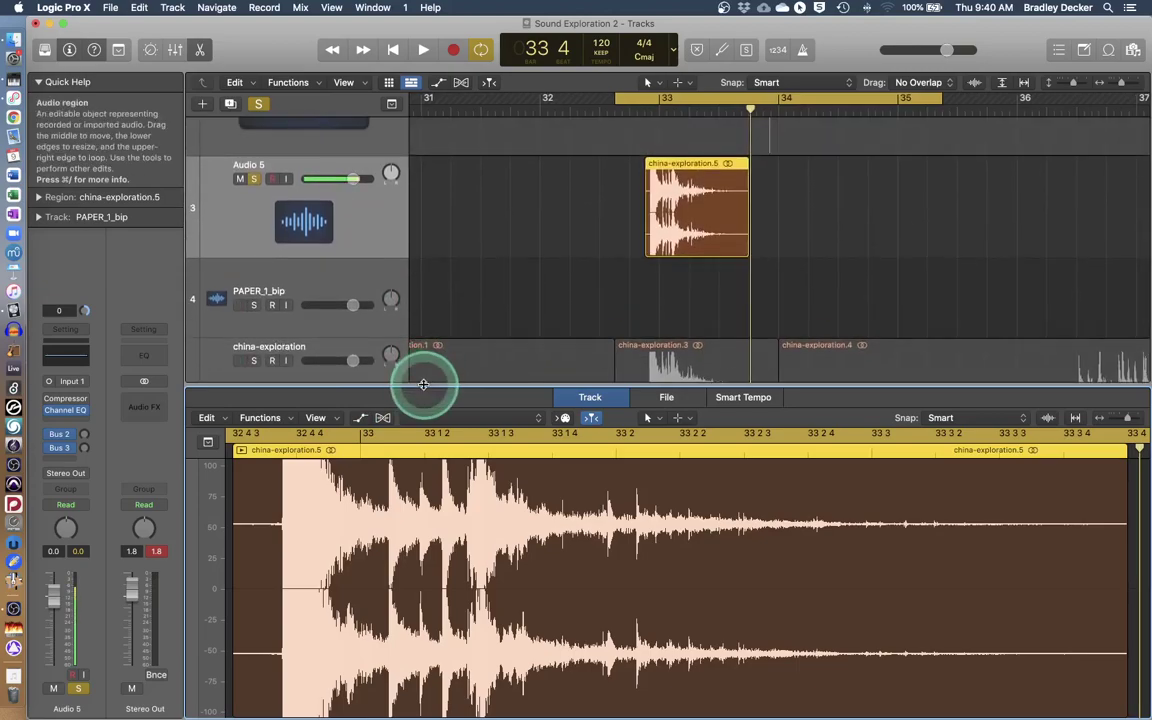
click(245, 479)
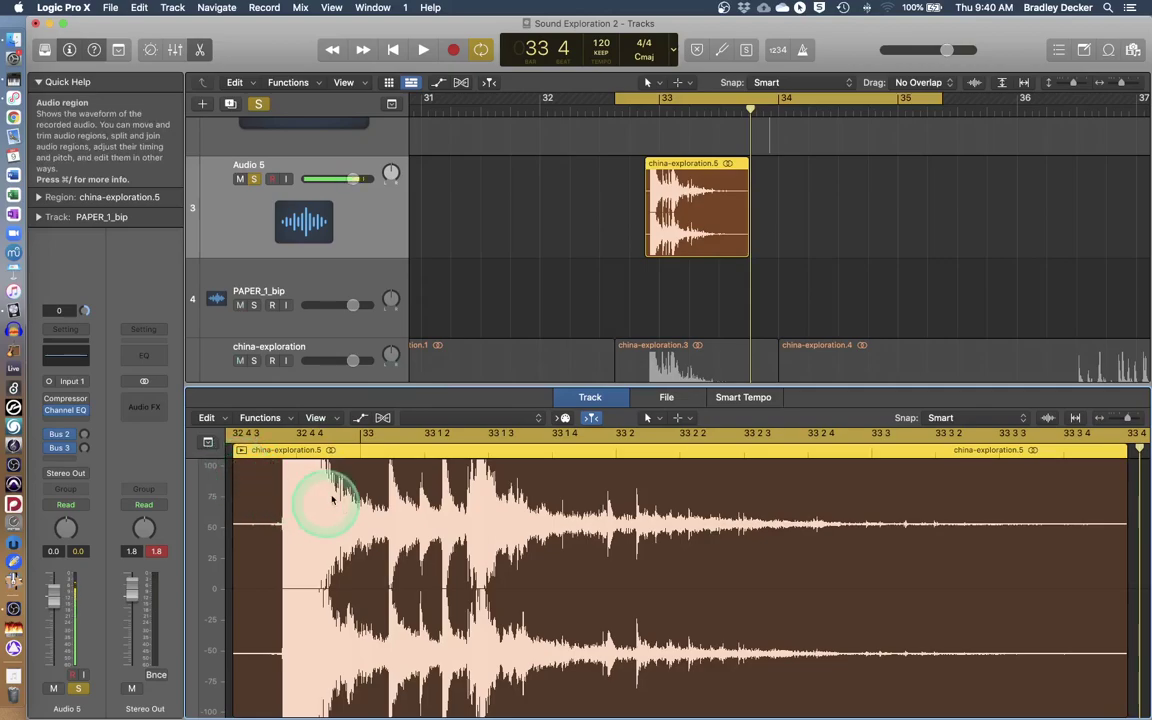
click(279, 571)
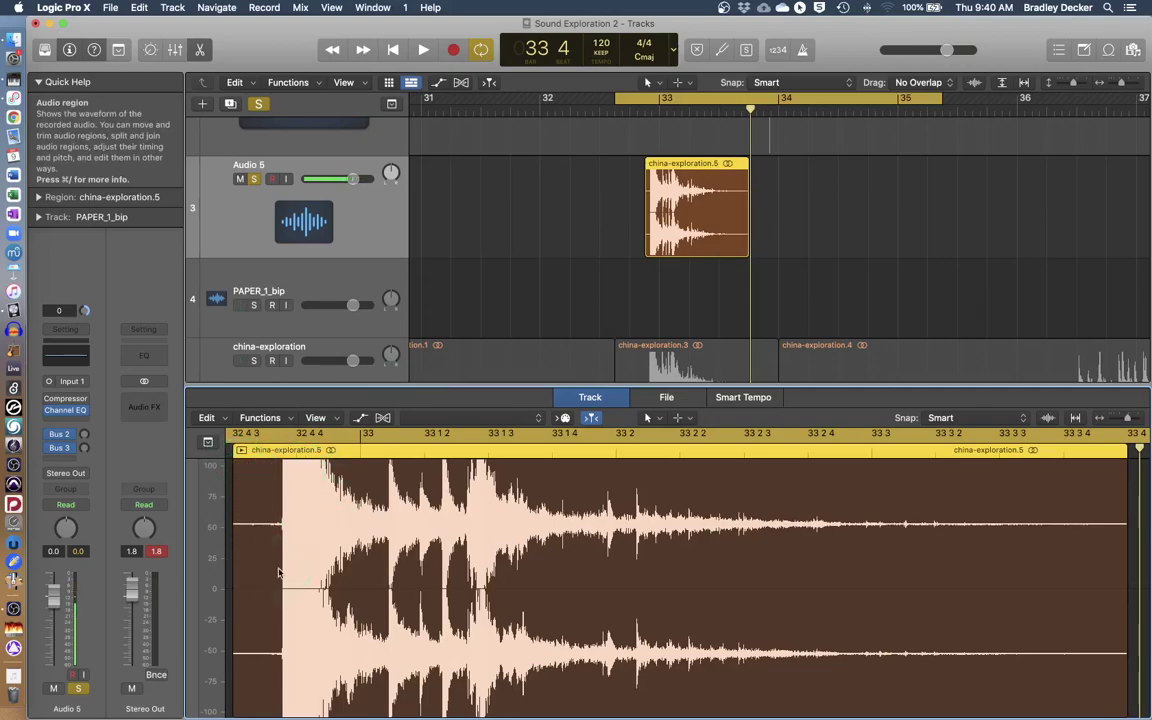
Try the Reverse function on the china-exploration.5 audio in the file editor, undo it and return to the track editor.
click(592, 406)
click(666, 398)
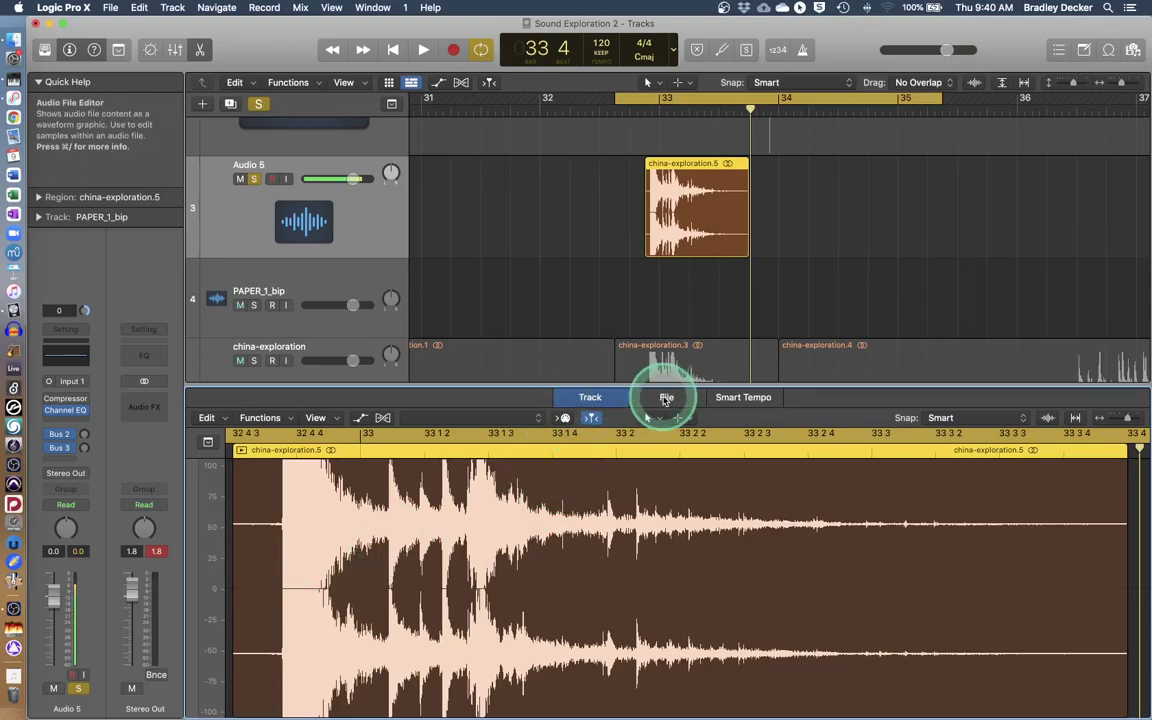
click(666, 398)
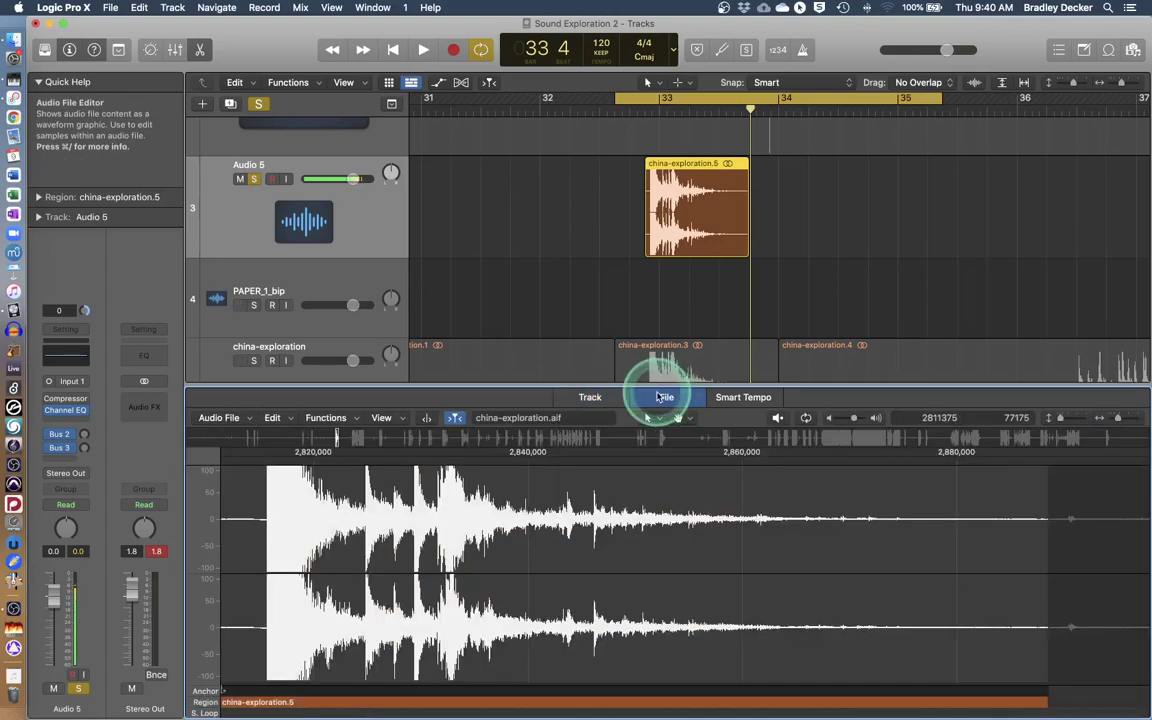
click(315, 418)
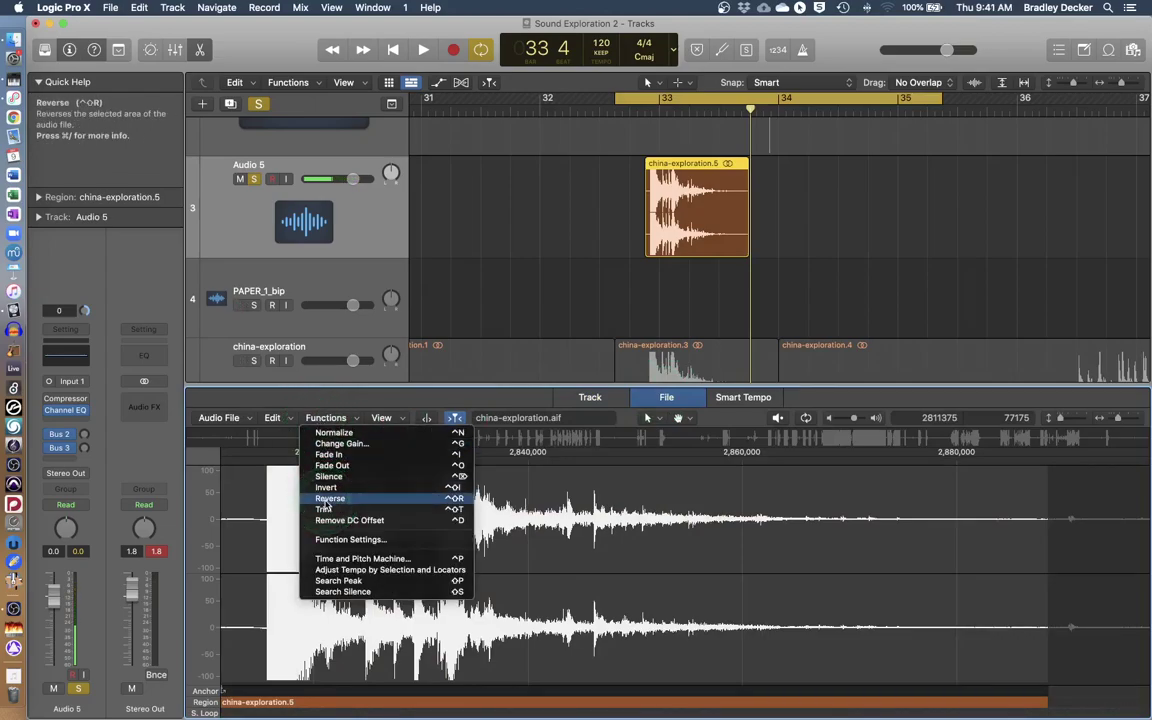
click(325, 502)
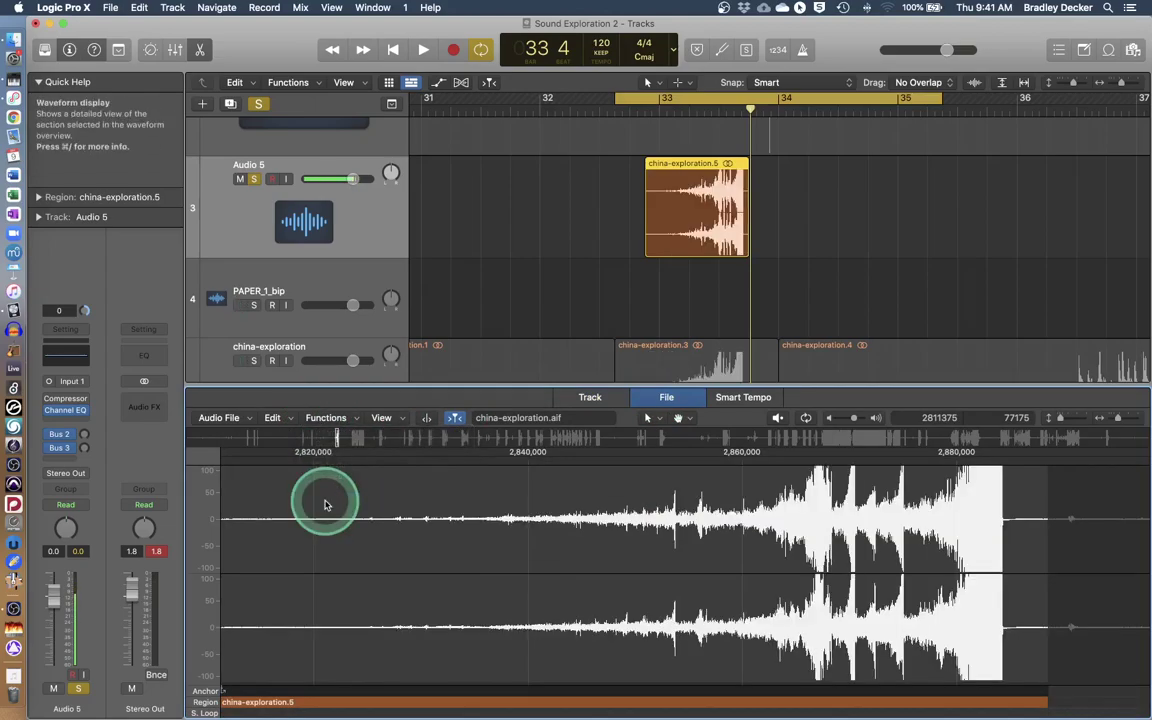
click(326, 418)
key(t)
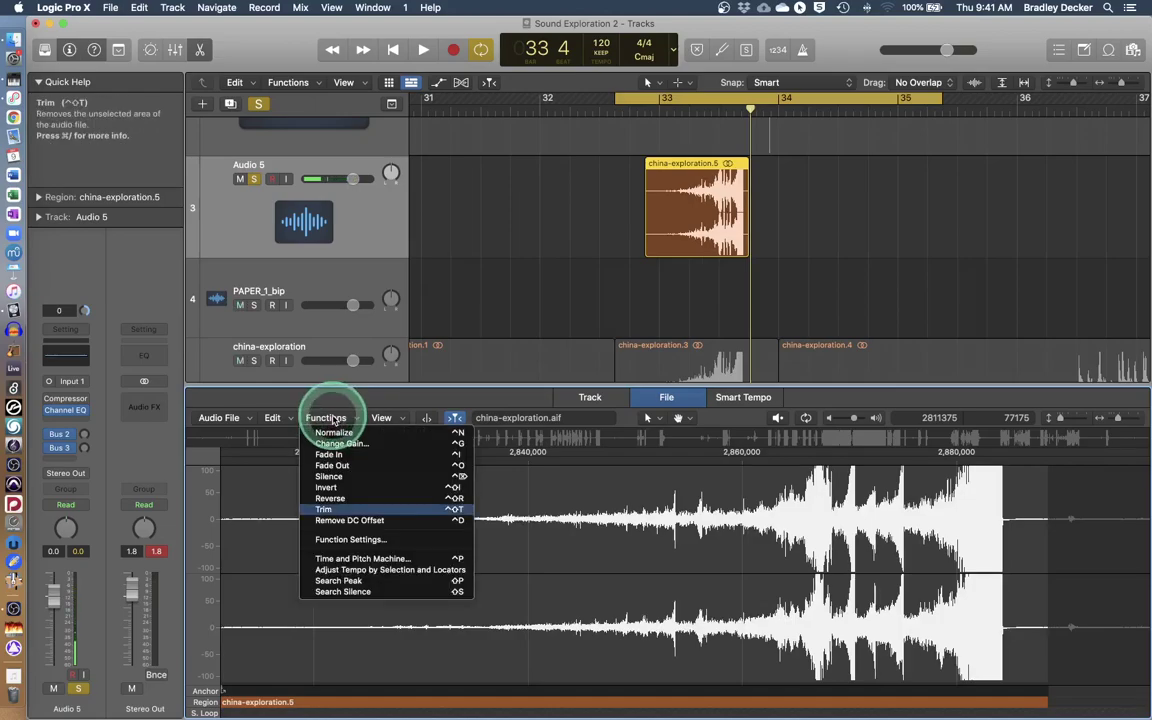
click(333, 419)
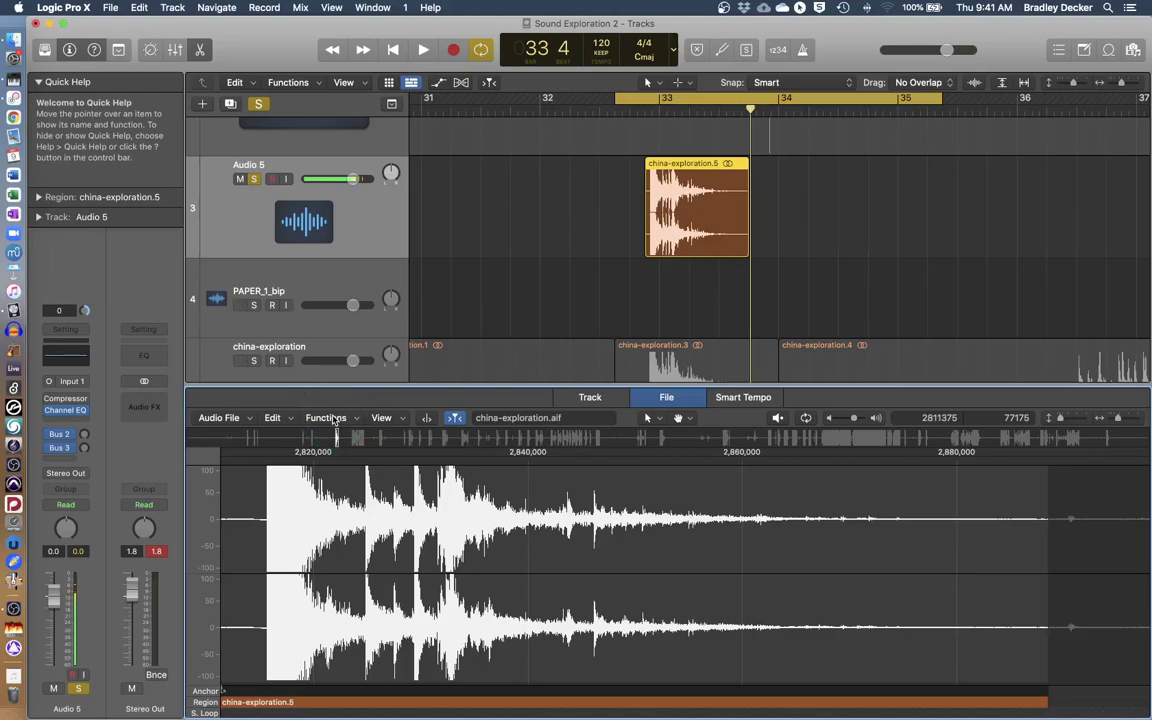
click(590, 397)
Try a short fade-in at the start of the china-exploration.5 region in the track editor and remove it.
click(283, 488)
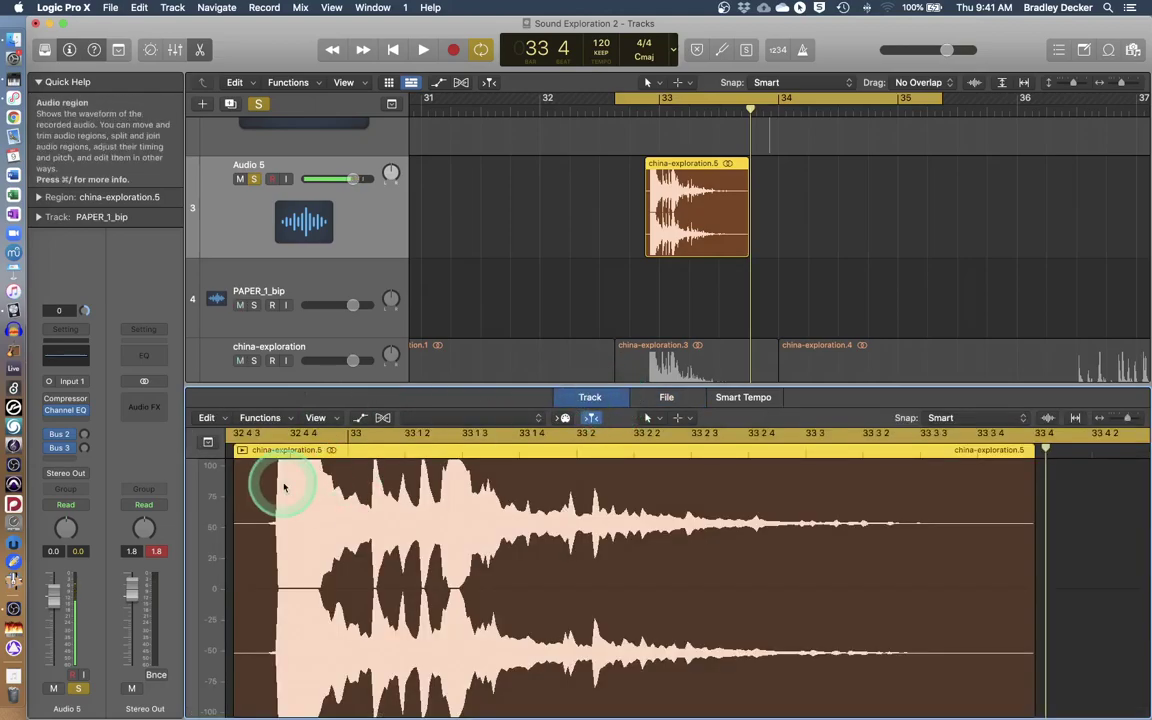
drag(234, 465, 267, 461)
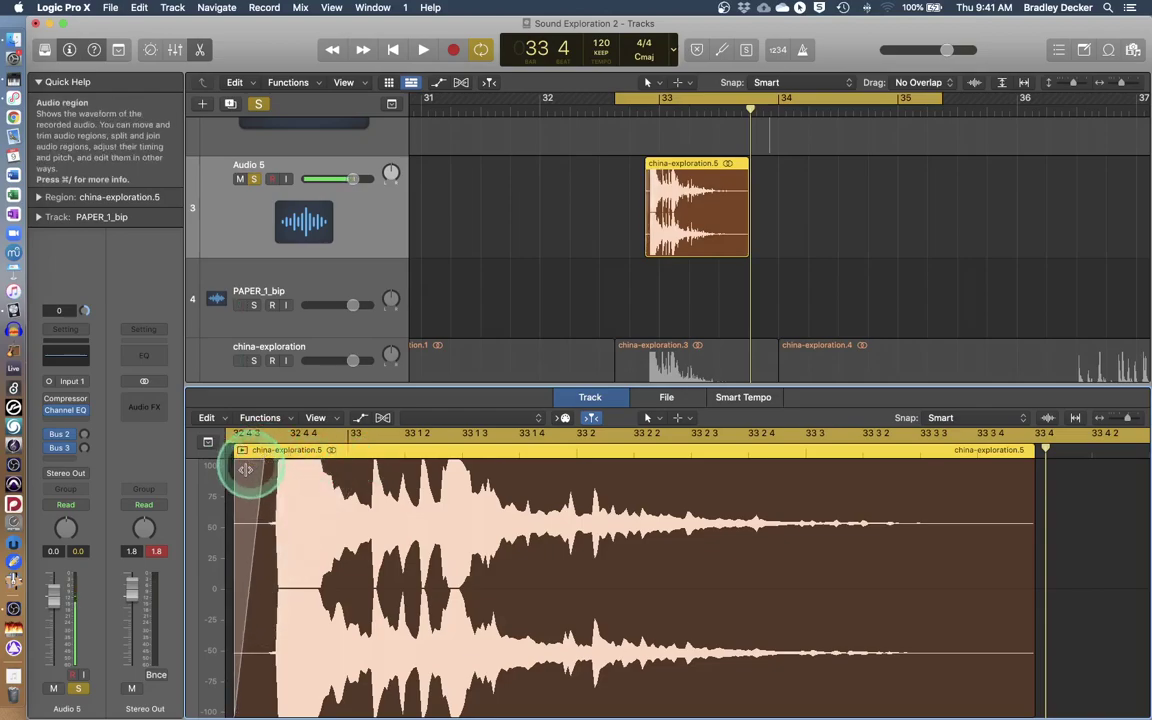
alt+click(236, 466)
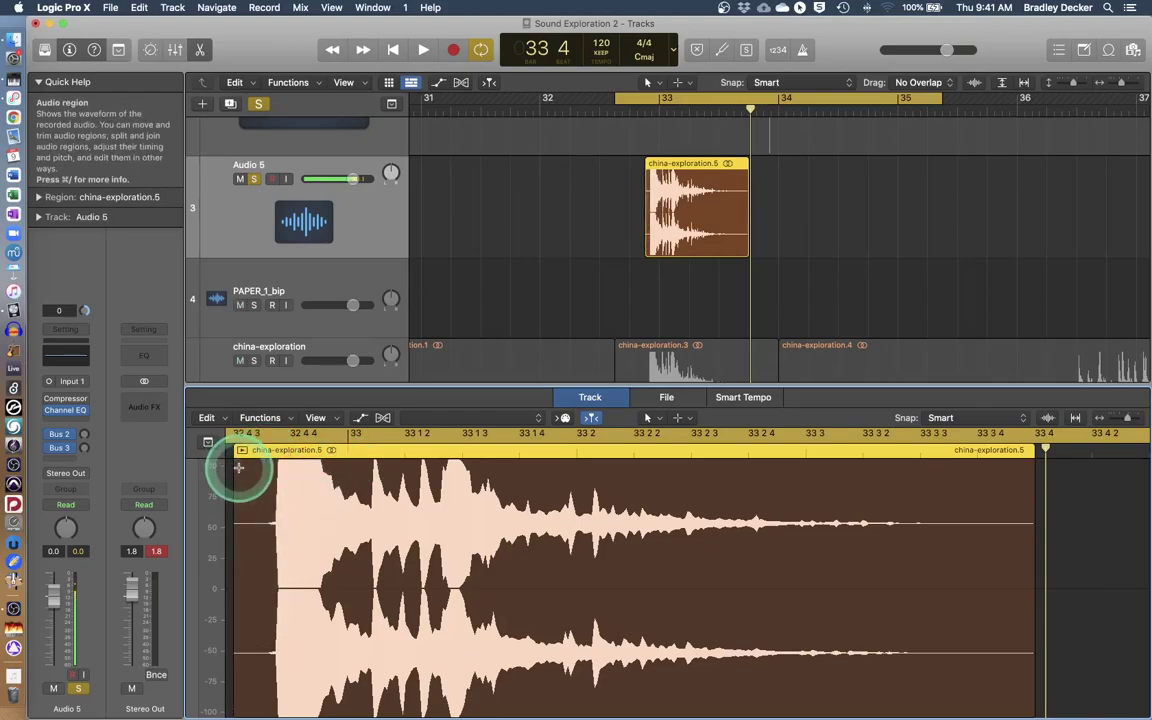
mouse_move(234, 466)
mouse_down()
mouse_move(252, 463)
mouse_move(236, 463)
mouse_up()
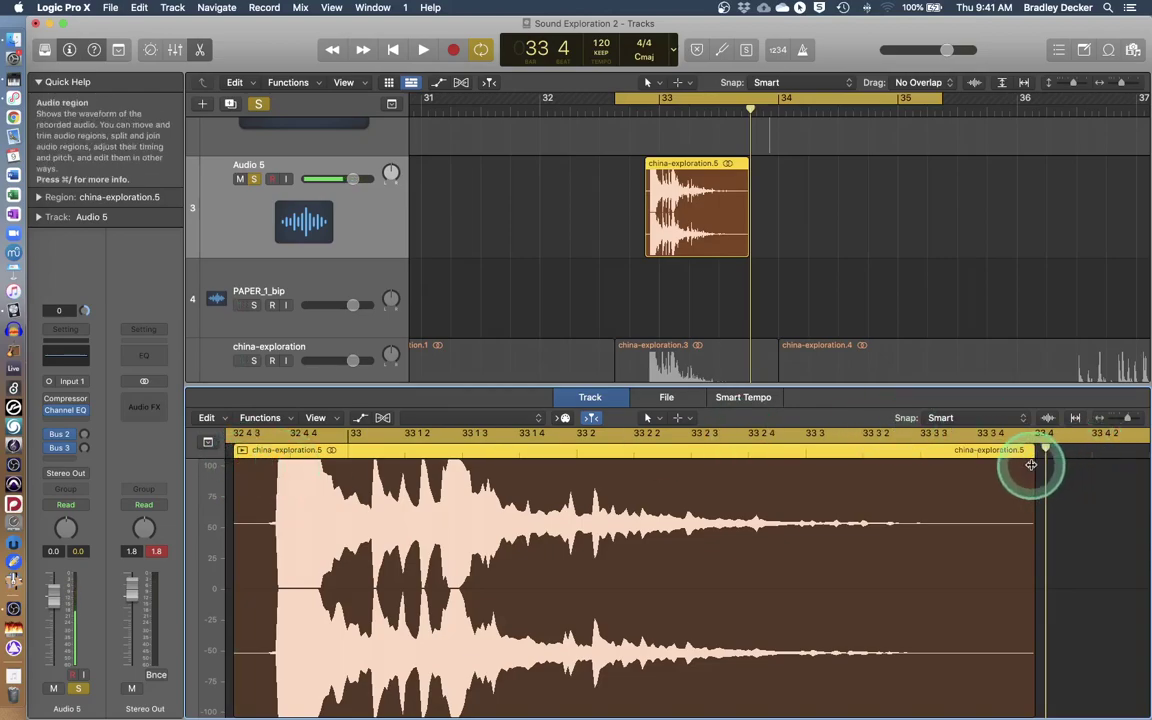
Show the china-exploration.5 region's extended parameters and add a 371 fade-in and a 1337 fade-out in the track editor.
click(39, 197)
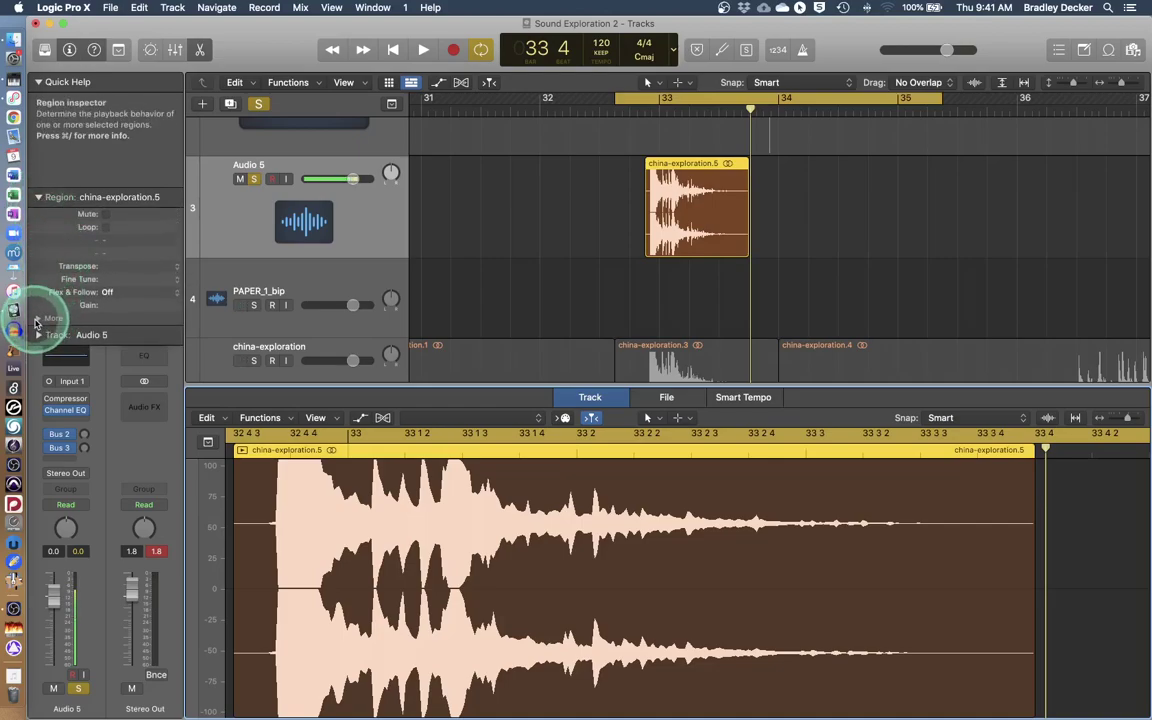
click(37, 319)
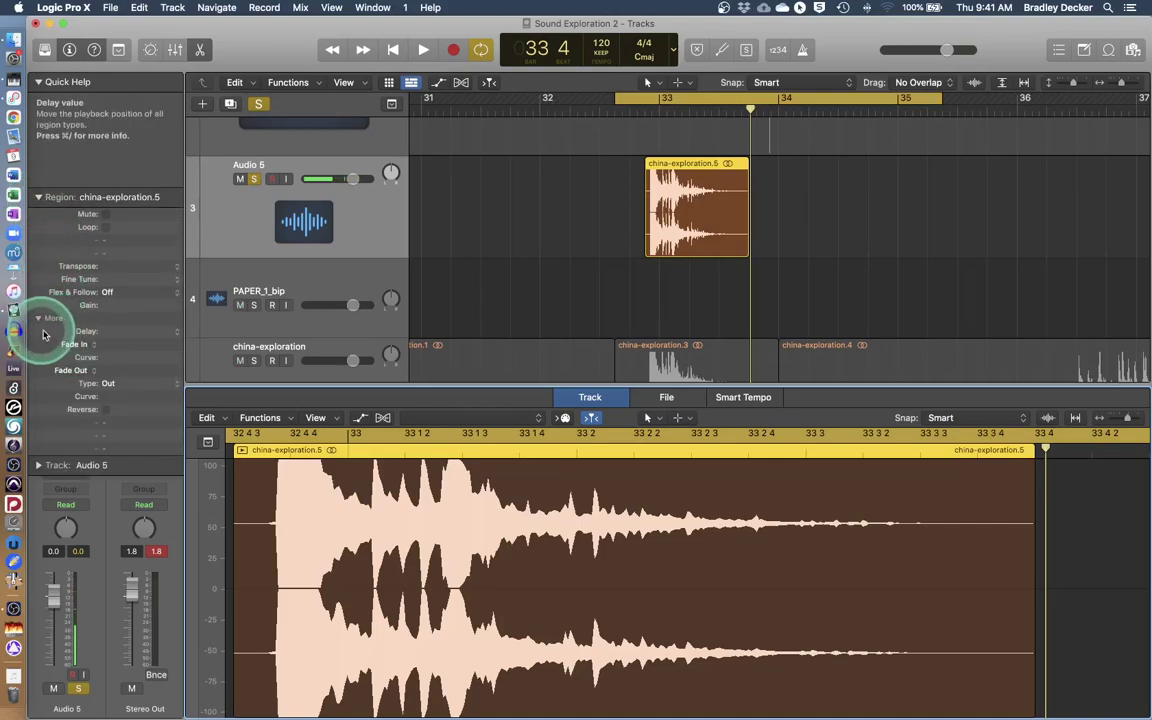
drag(237, 466, 375, 467)
click(241, 451)
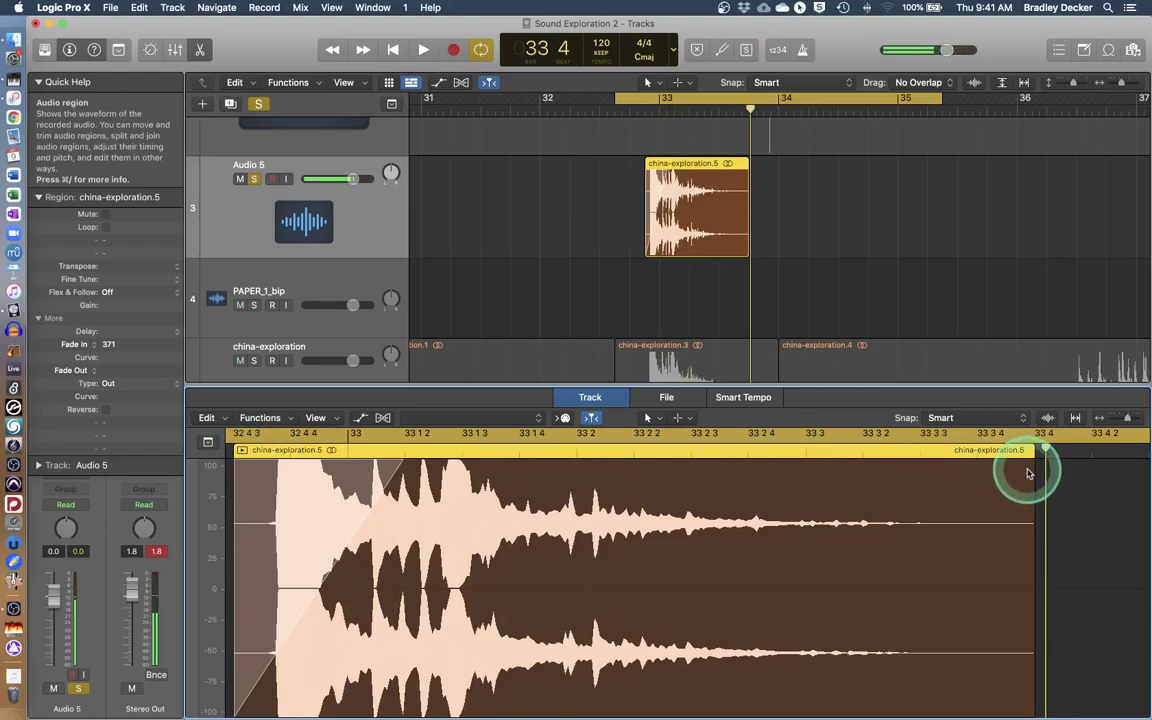
drag(1031, 467, 421, 432)
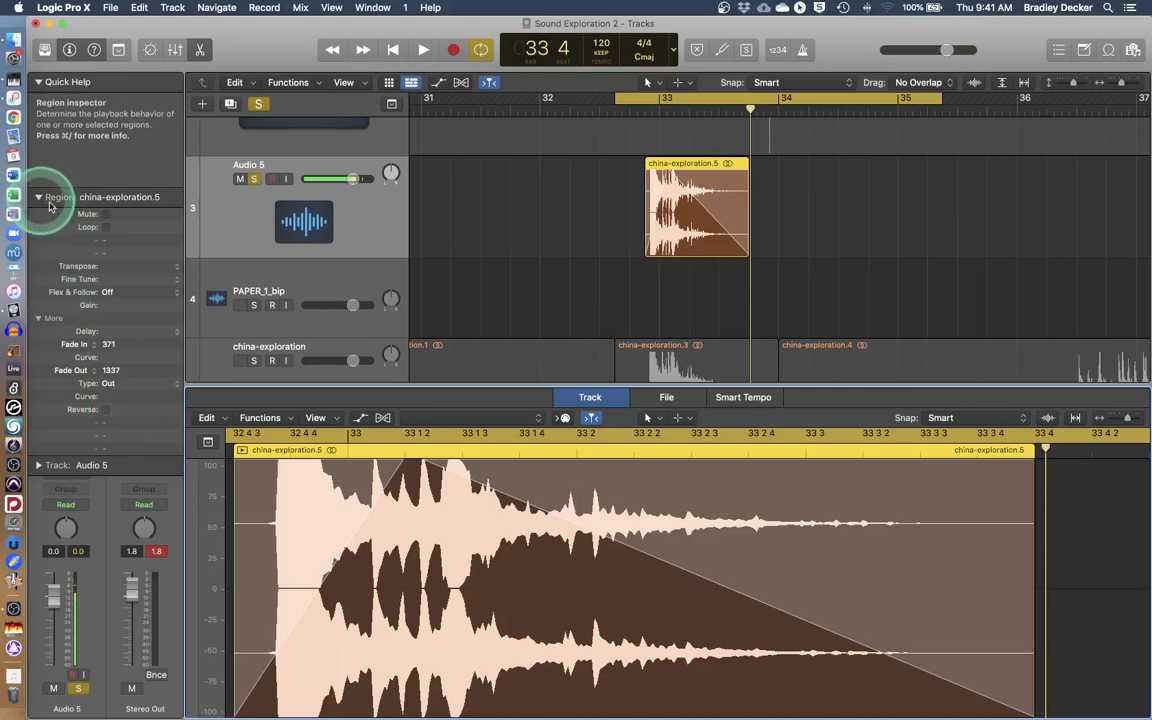
Change the region's fade-in type to Speed Up and its fade-out type to Slow Down, and play it.
click(39, 198)
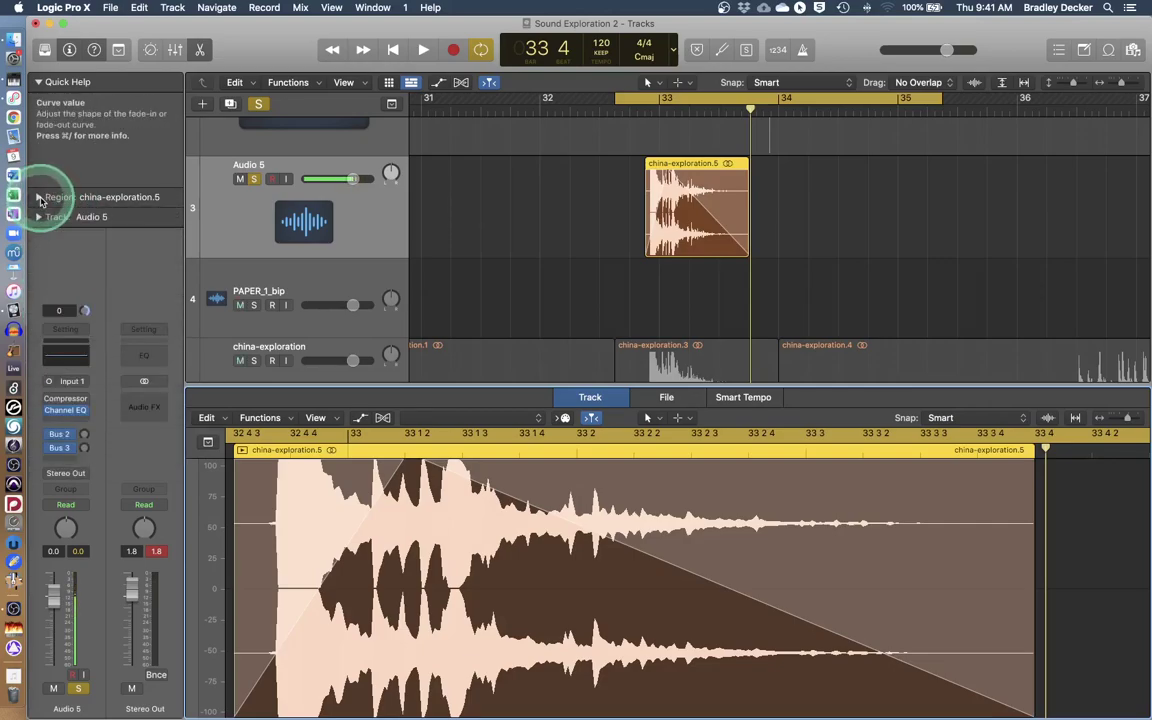
click(39, 198)
click(67, 352)
click(74, 368)
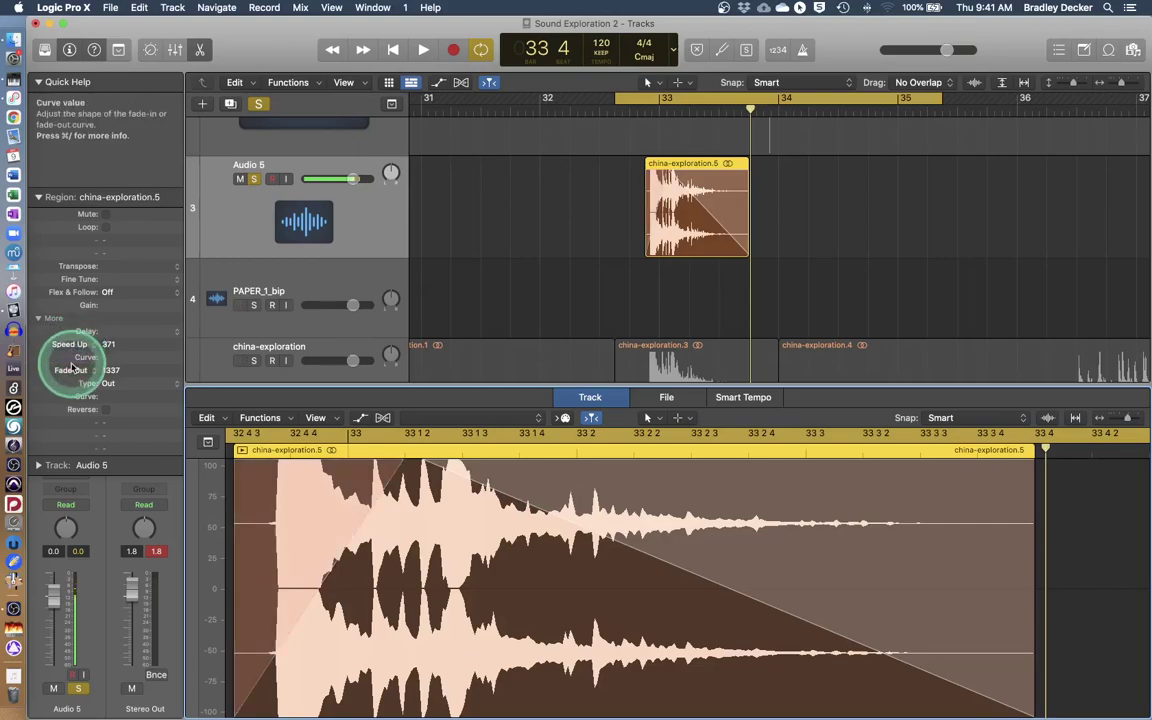
click(73, 369)
click(72, 381)
key(space)
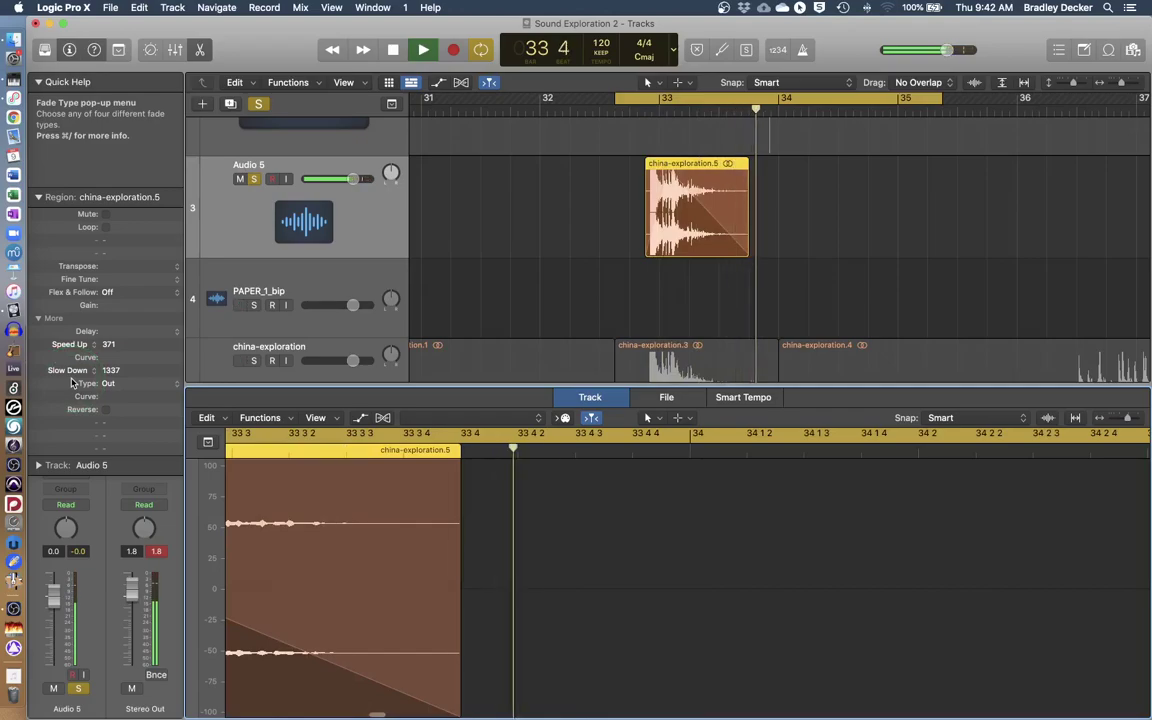
key(space)
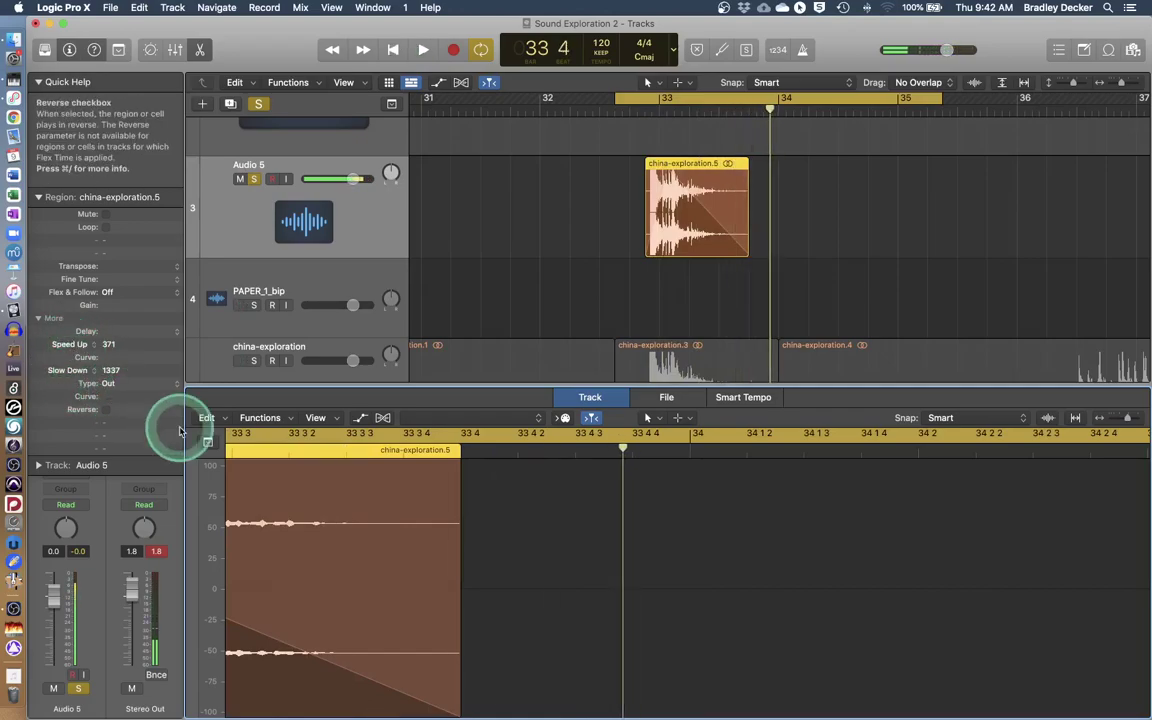
Return the region's fade types to Fade In and Fade Out.
scroll(342, 532, left, 10)
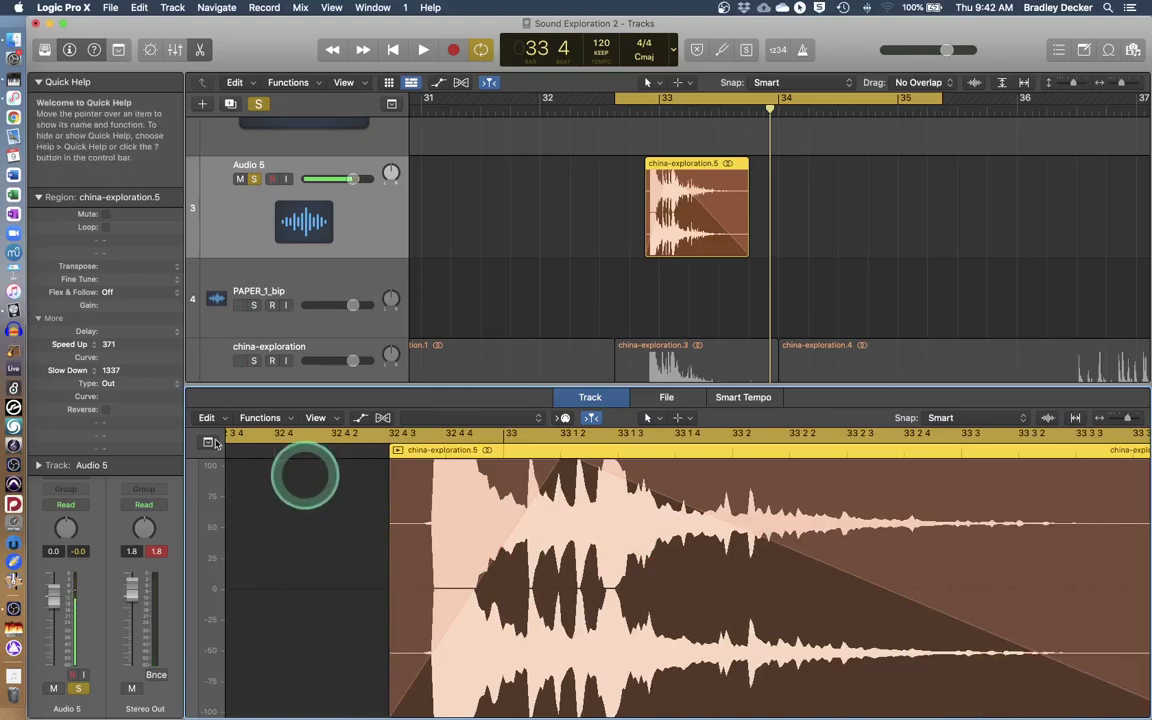
click(78, 345)
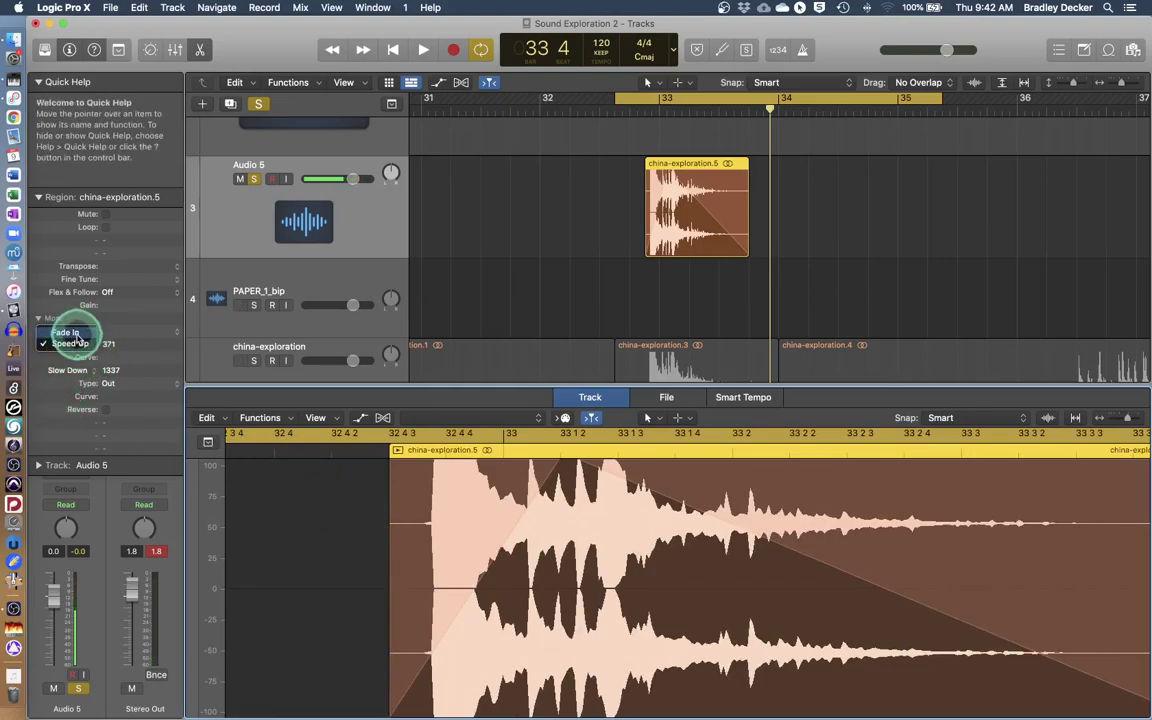
click(68, 332)
click(78, 371)
click(66, 358)
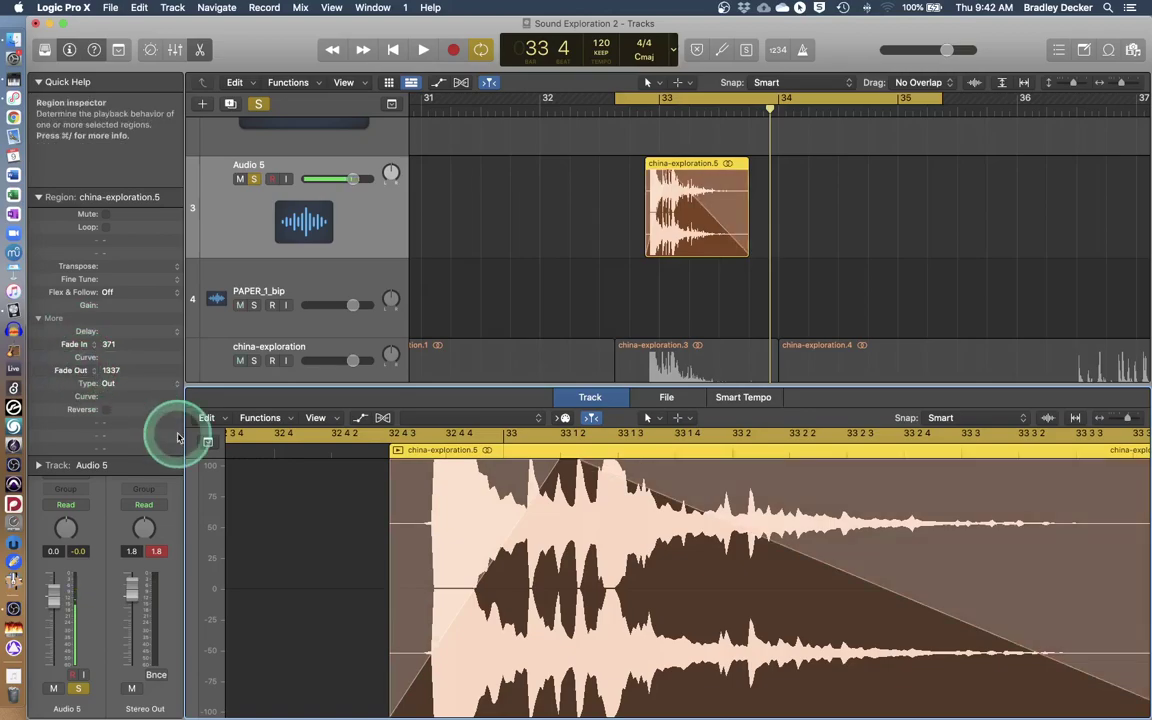
Set the region's fades to Speed Up and Slow Down again and audition the region in the track editor.
click(78, 345)
click(80, 355)
click(78, 370)
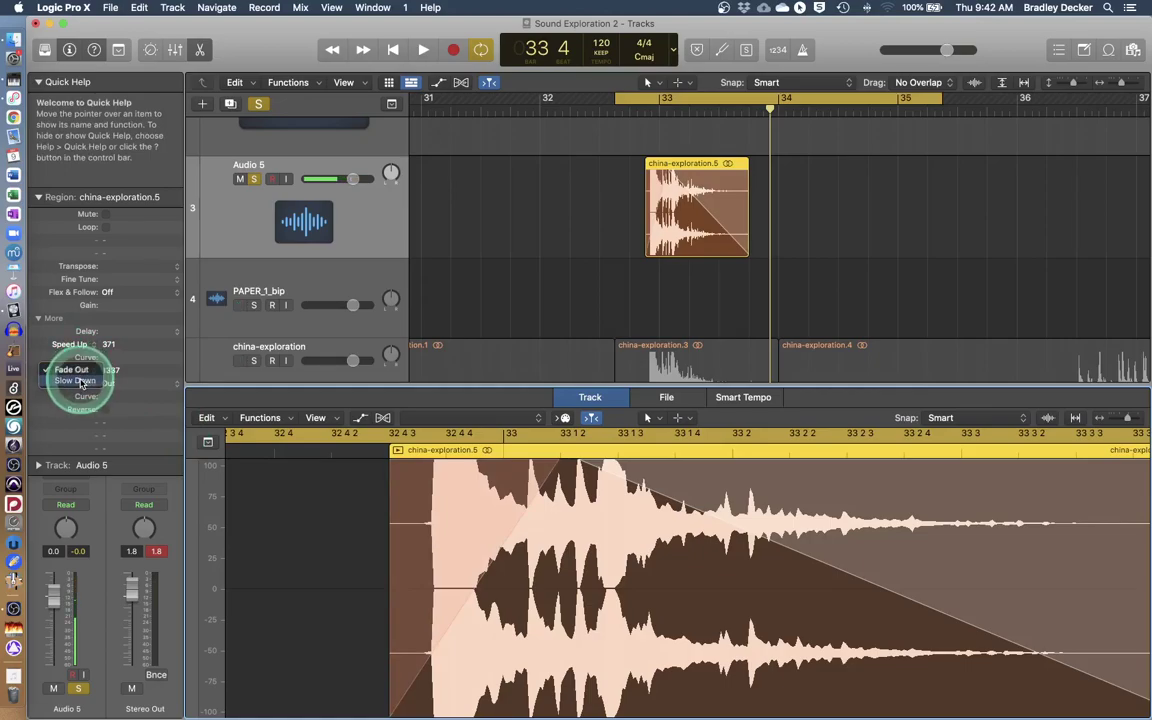
click(78, 381)
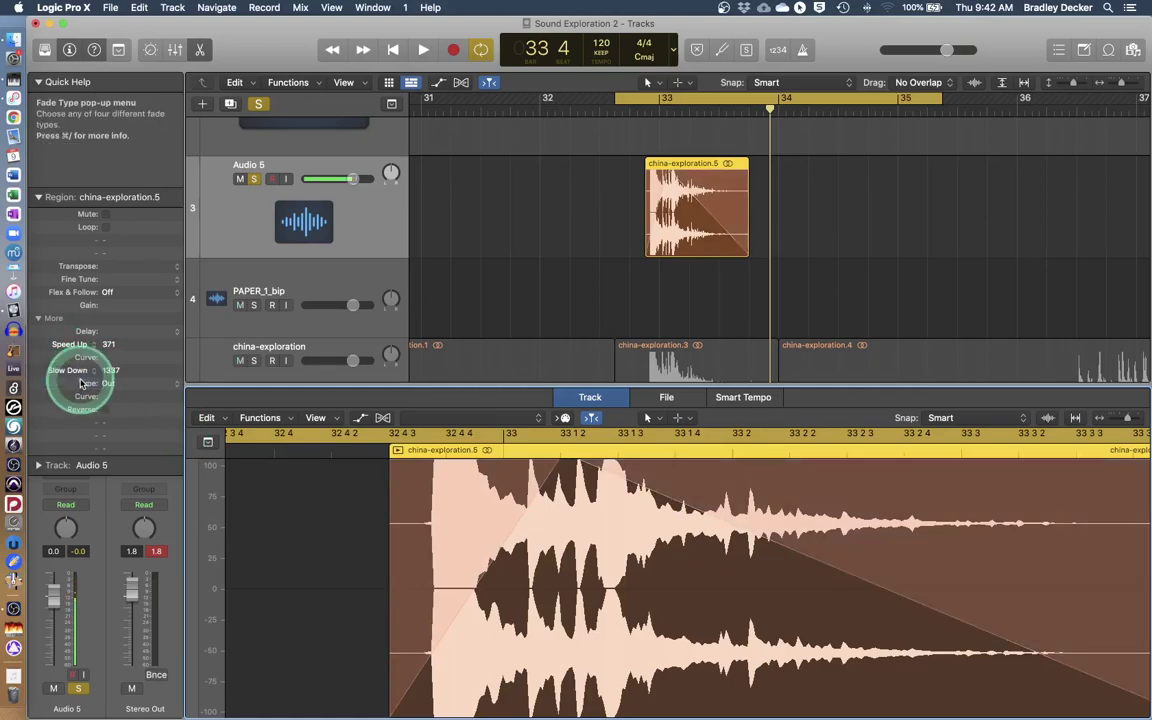
double_click(398, 452)
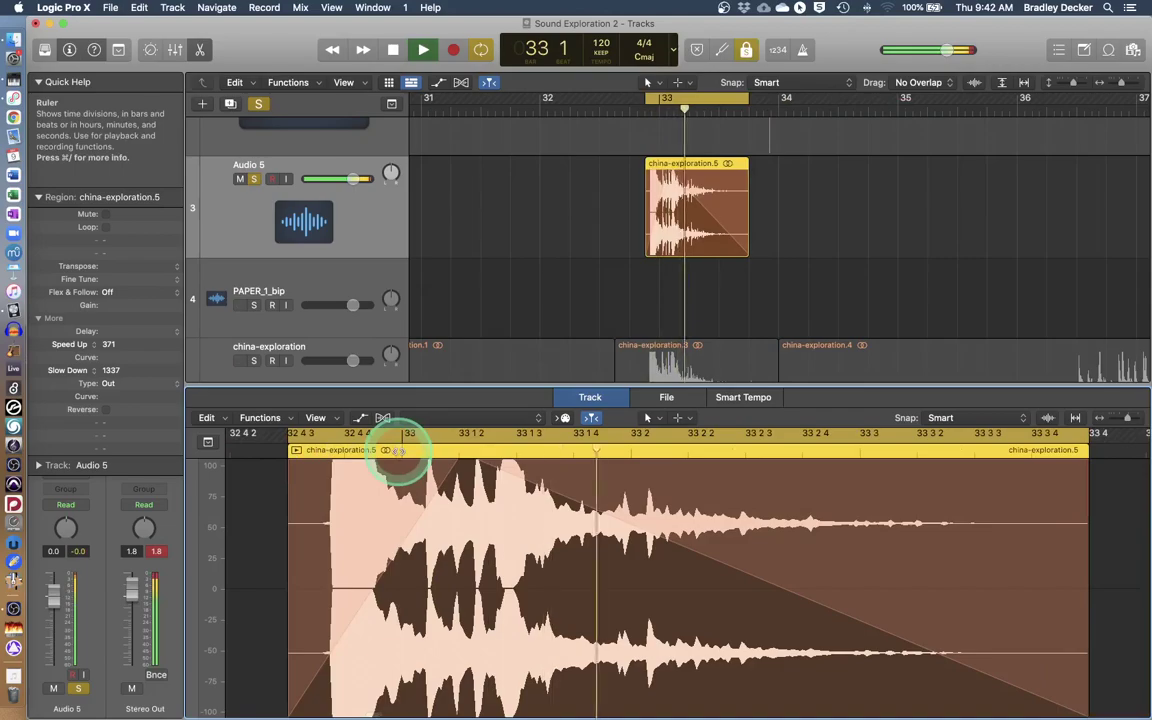
key(space)
scroll(341, 508, left, 10)
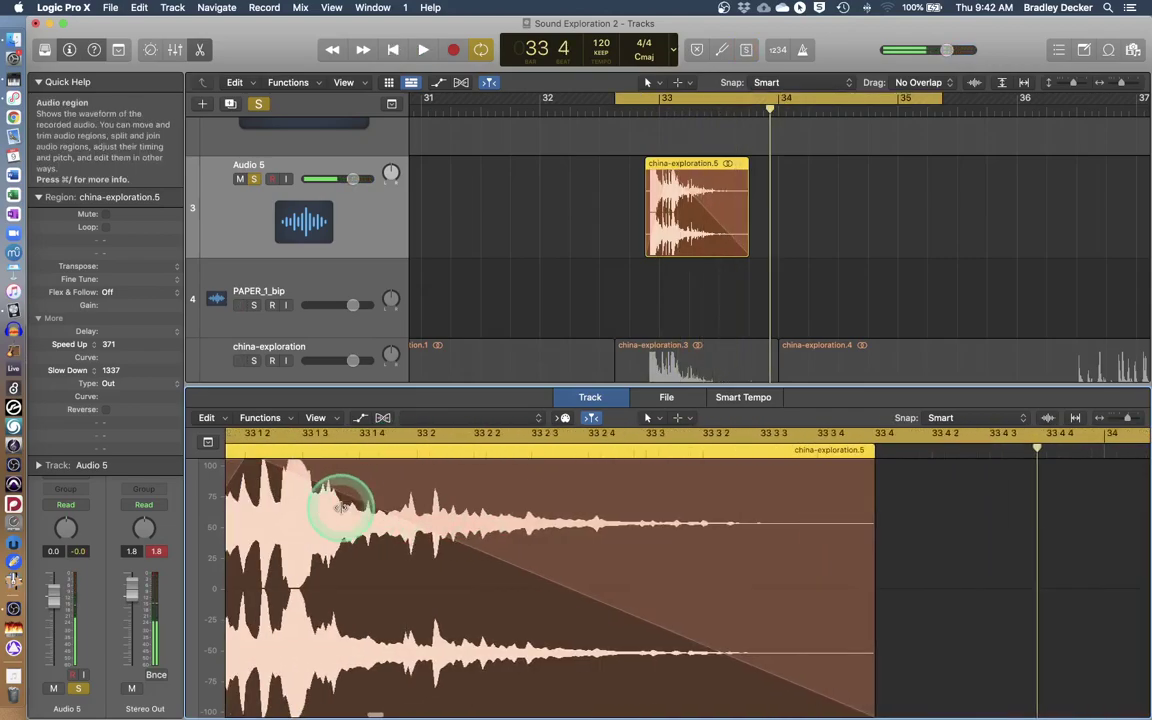
Restore Fade In at the region's start and Fade Out at its end.
click(84, 342)
click(66, 332)
click(82, 369)
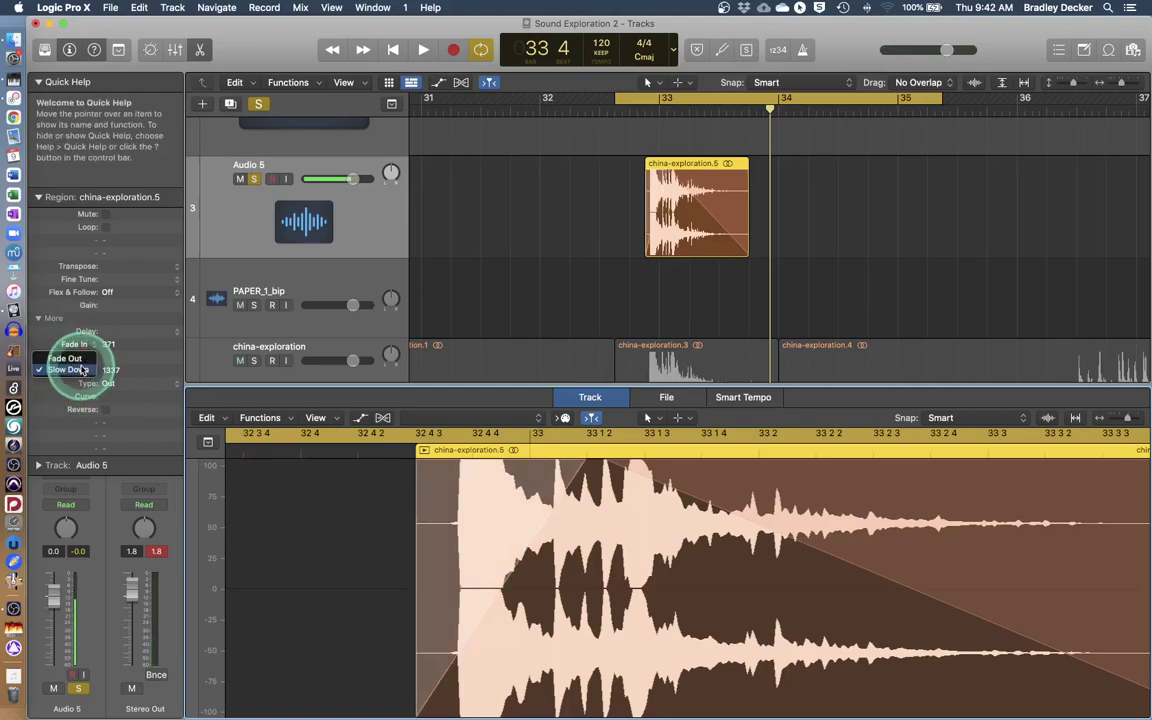
click(66, 358)
Shorten the region's fade-in to 85 and its fade-out to 196, bending the fade-out curve to -13.
drag(583, 465, 458, 463)
drag(623, 466, 830, 490)
scroll(830, 490, right, 5)
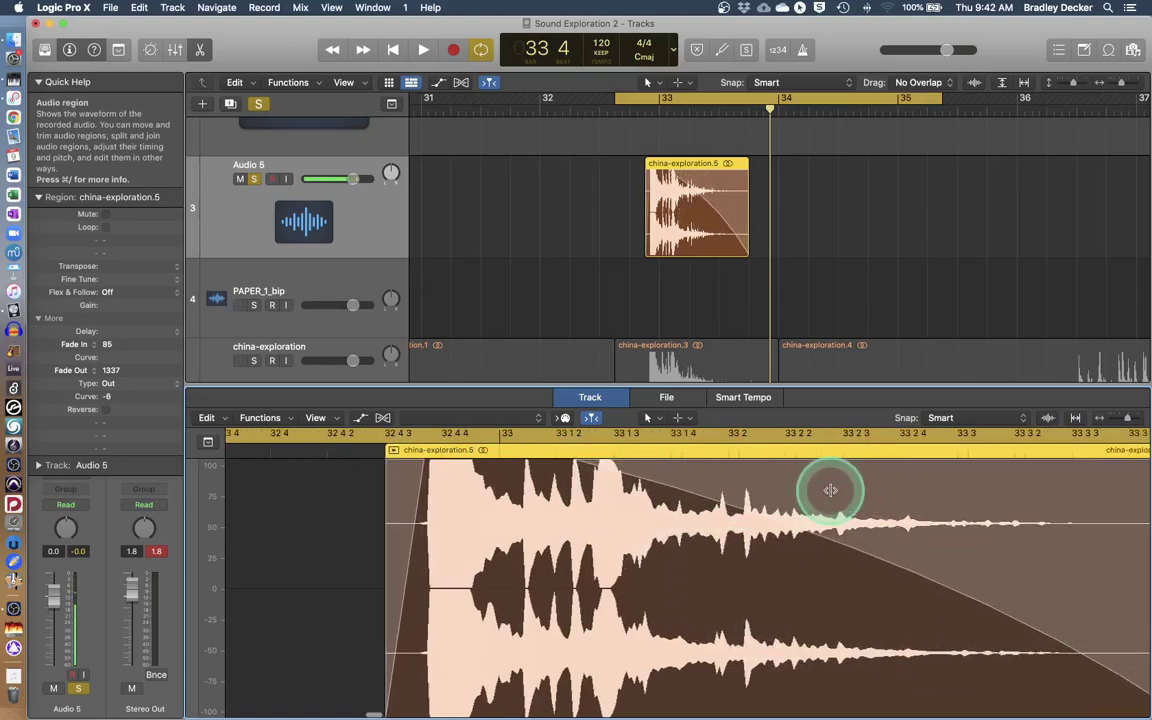
drag(418, 466, 540, 467)
drag(569, 457, 890, 478)
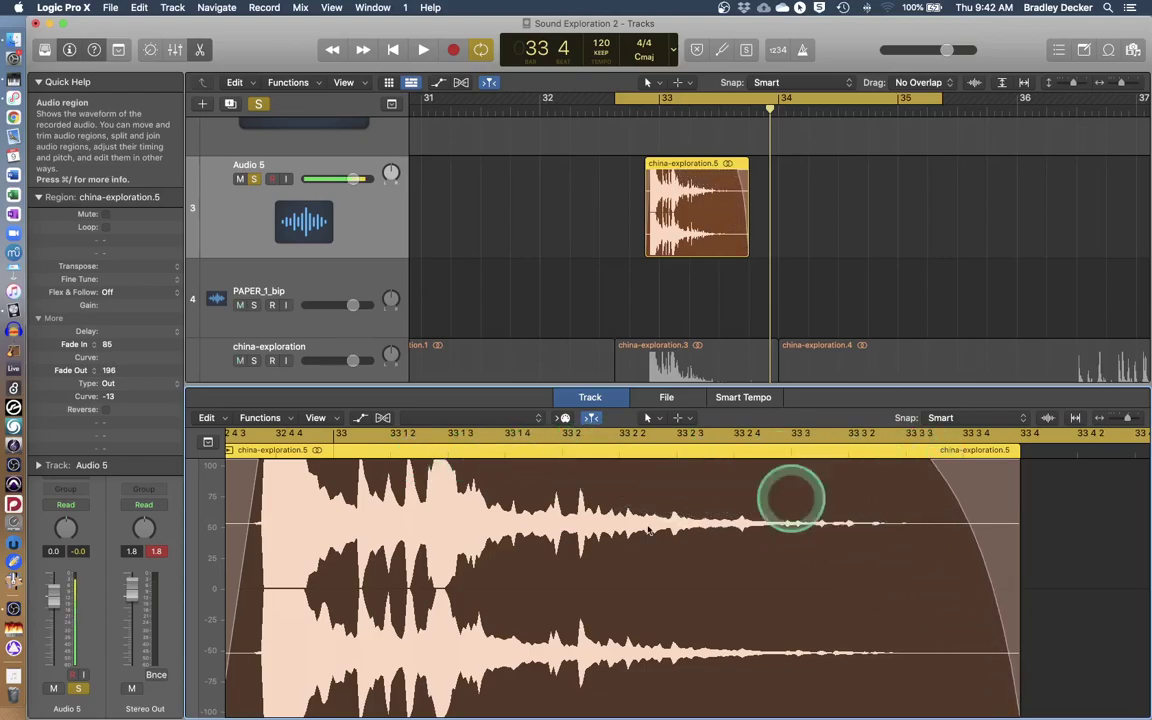
scroll(499, 557, left, 4)
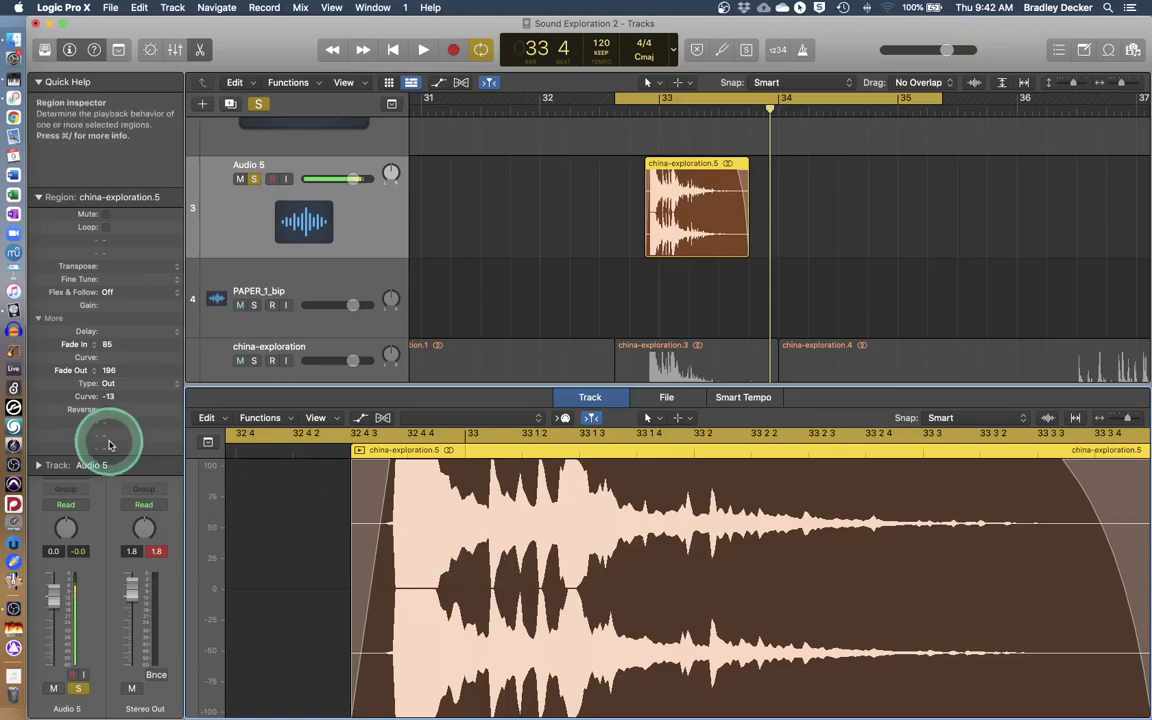
Insert a Pitch Shifter effect on the Audio 5 track and set its Semi Tones to -12.
click(38, 197)
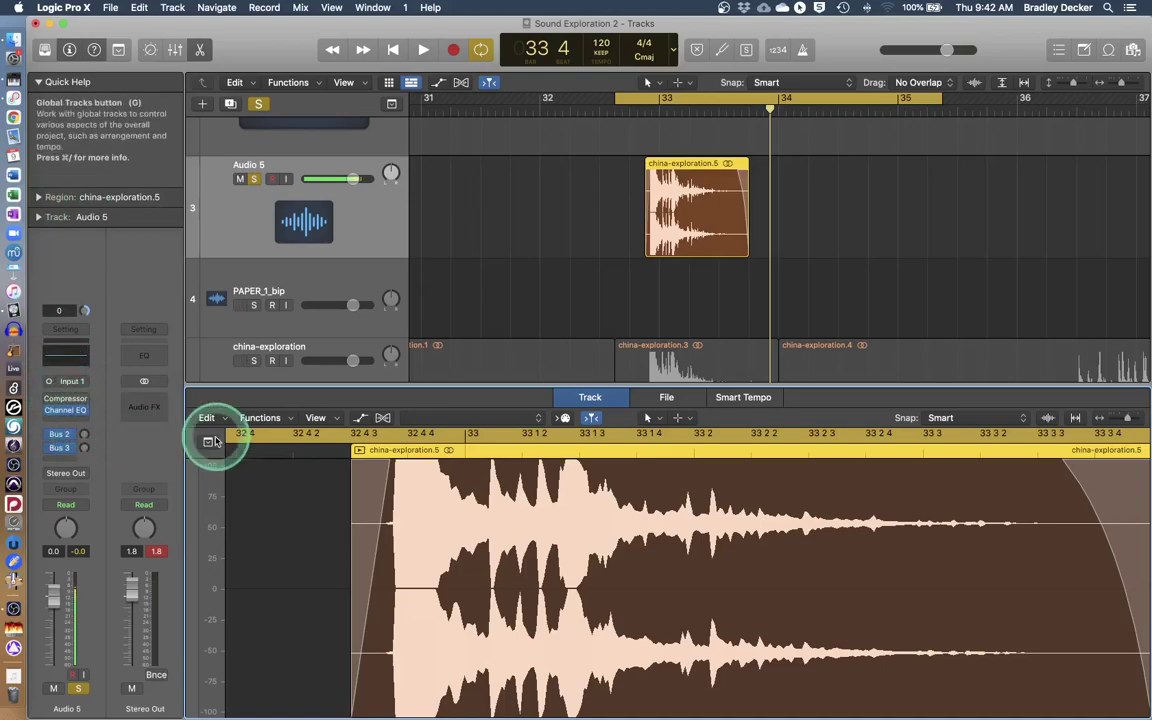
click(56, 422)
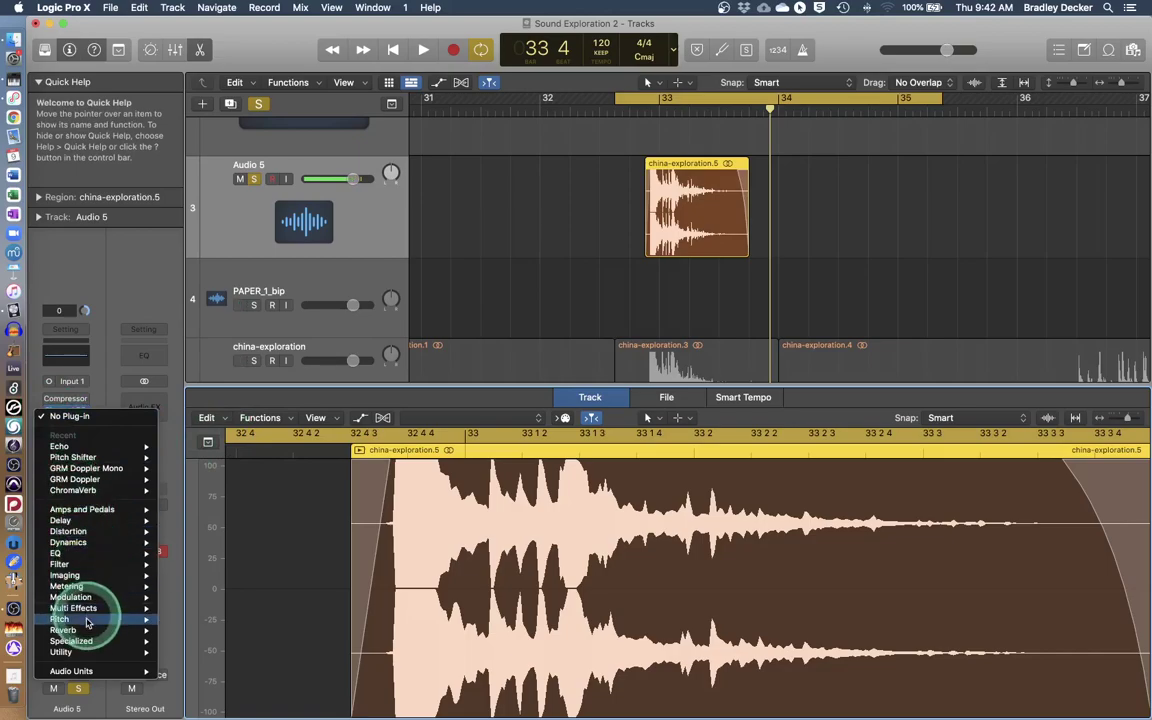
mouse_move(85, 622)
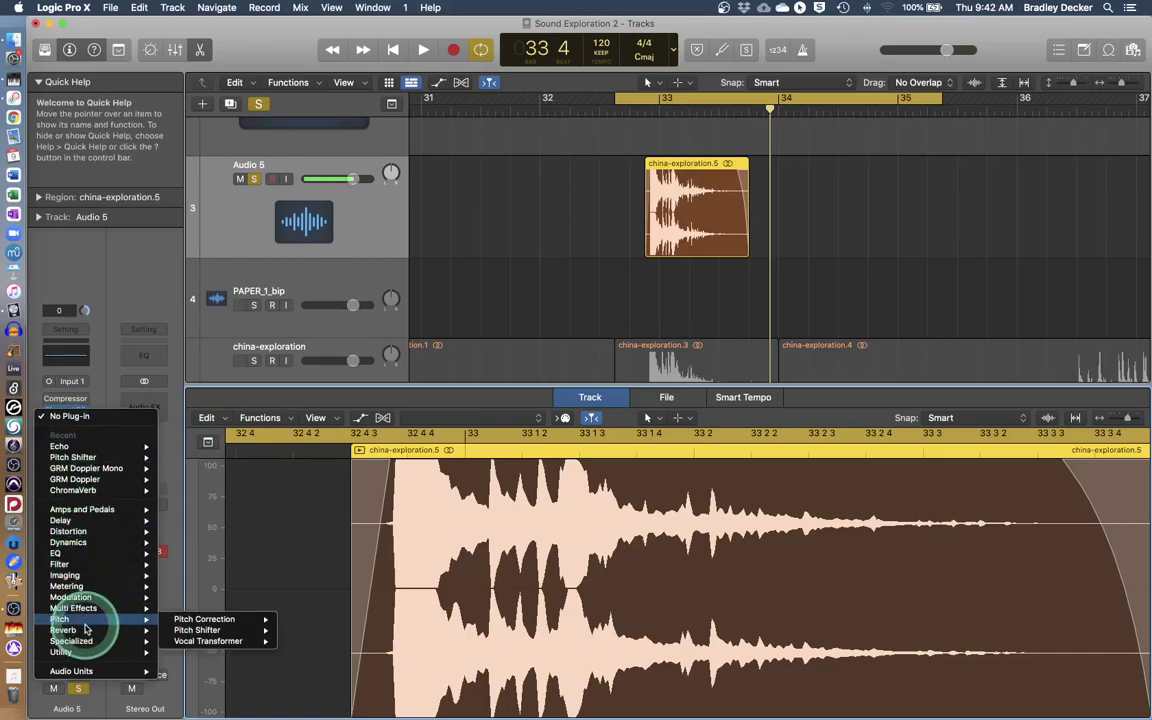
click(187, 632)
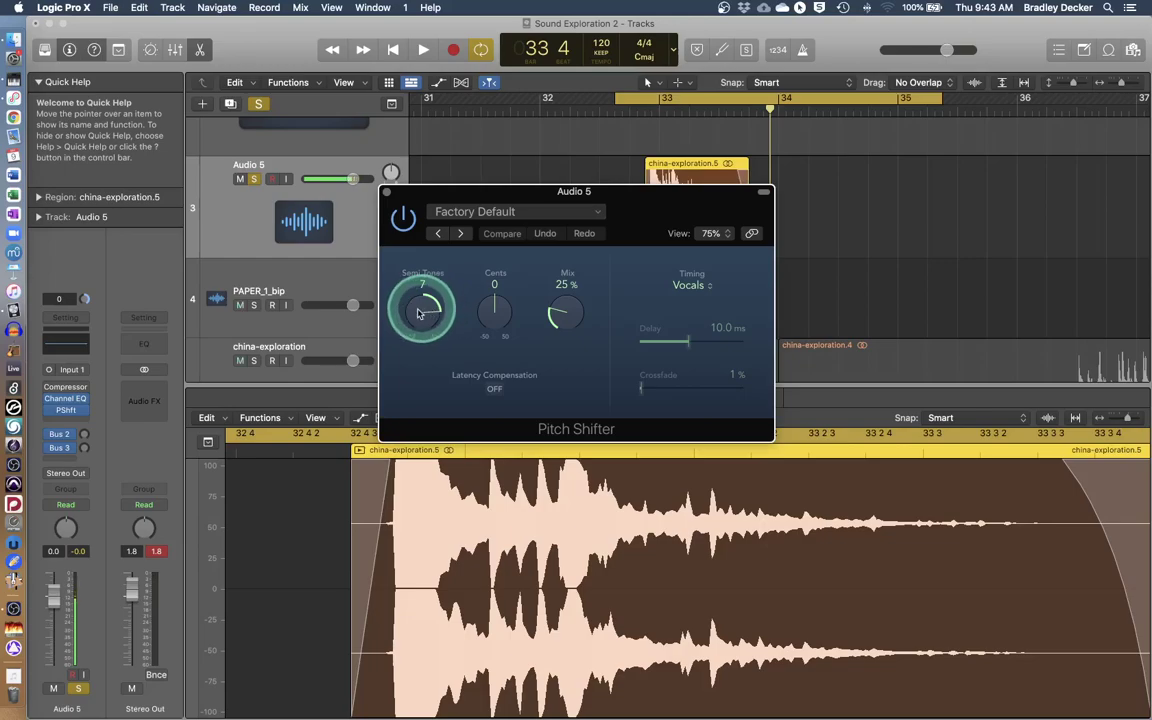
drag(420, 314, 504, 526)
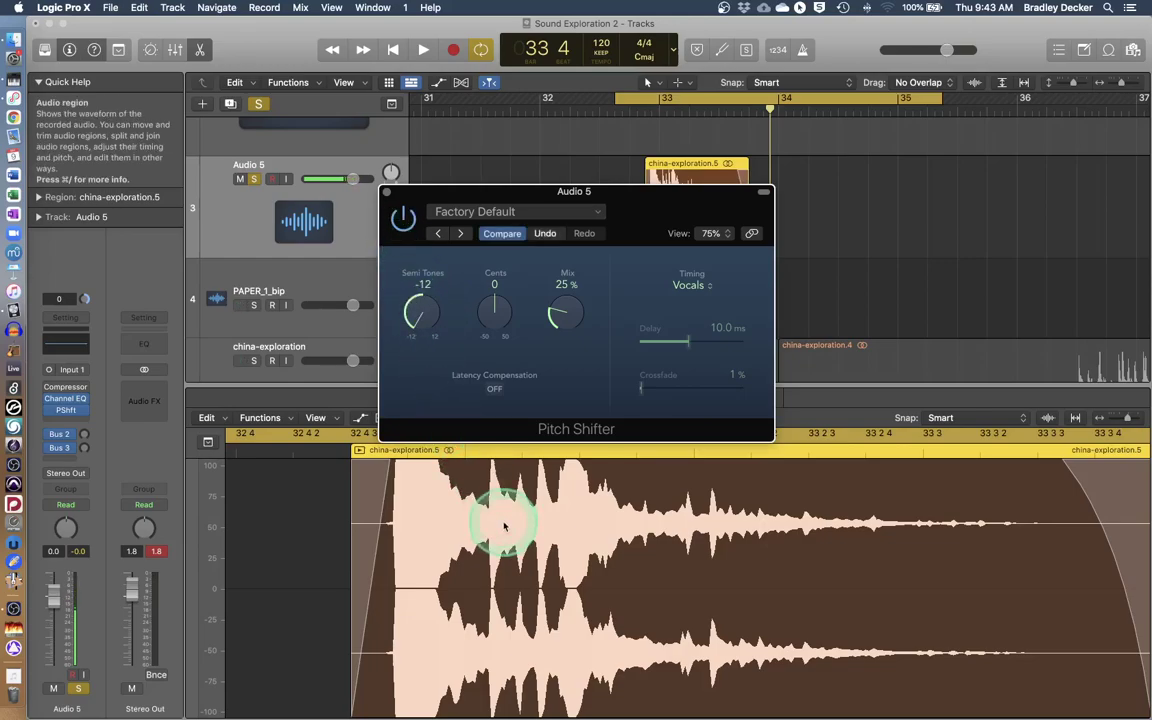
Audition the china-exploration.5 region through the Pitch Shifter and close the plug-in window.
click(361, 452)
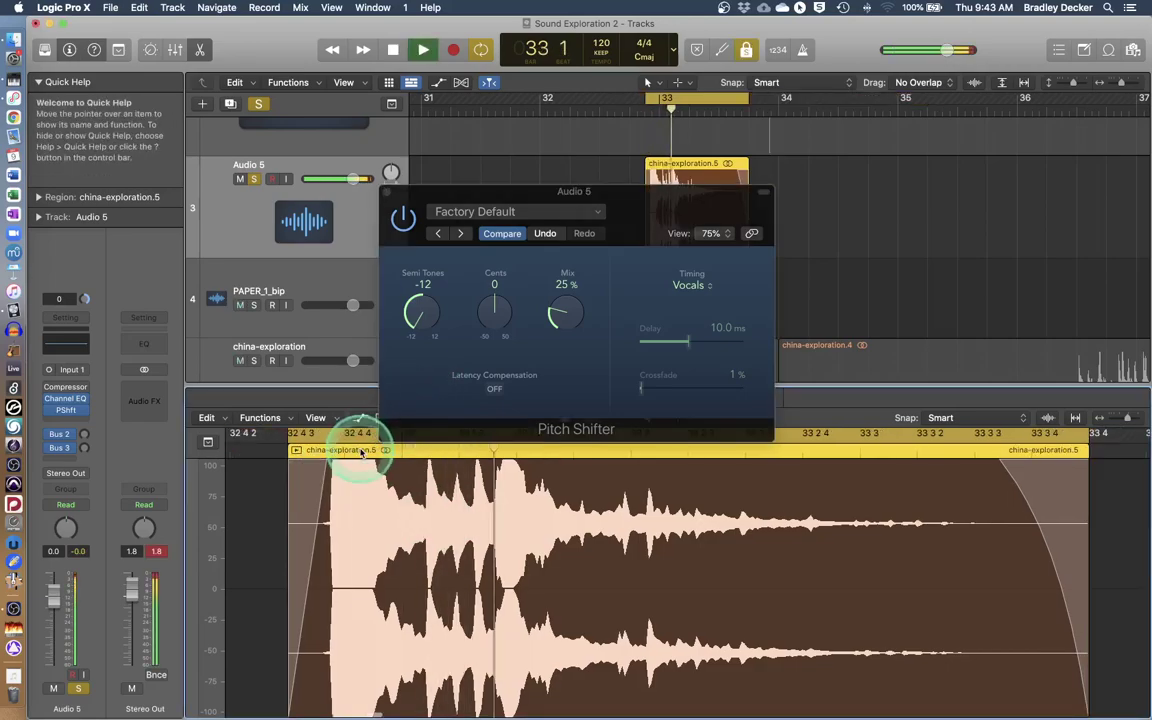
key(space)
scroll(391, 465, left, 8)
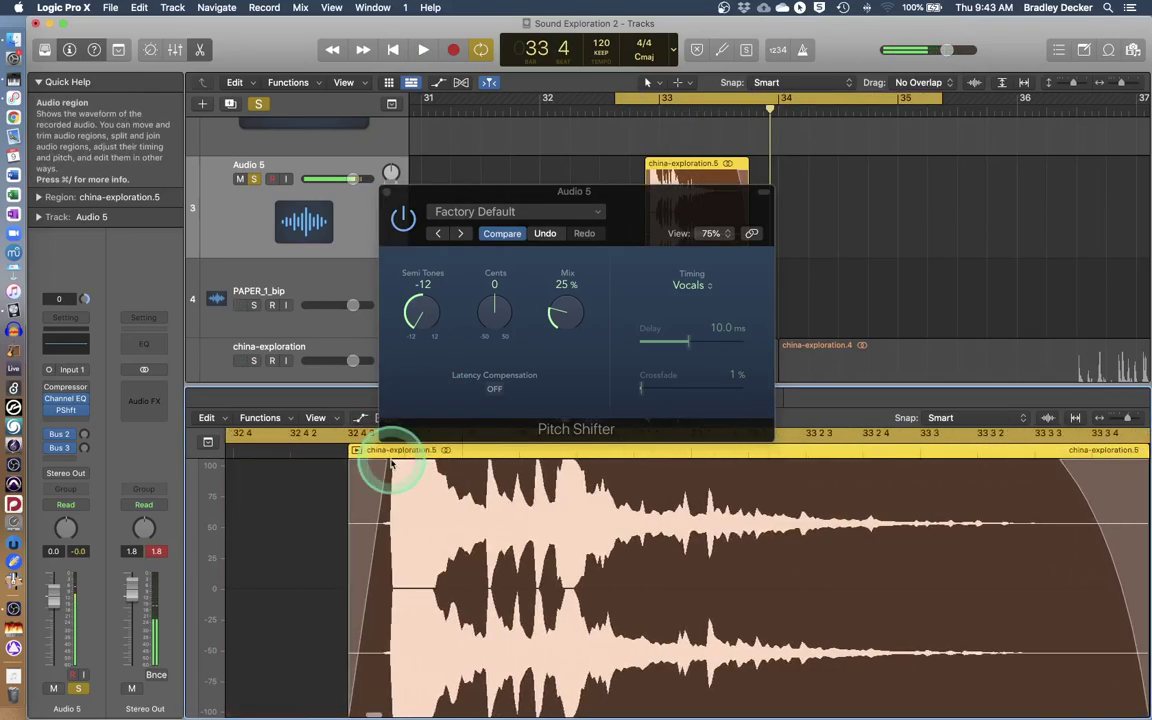
click(387, 192)
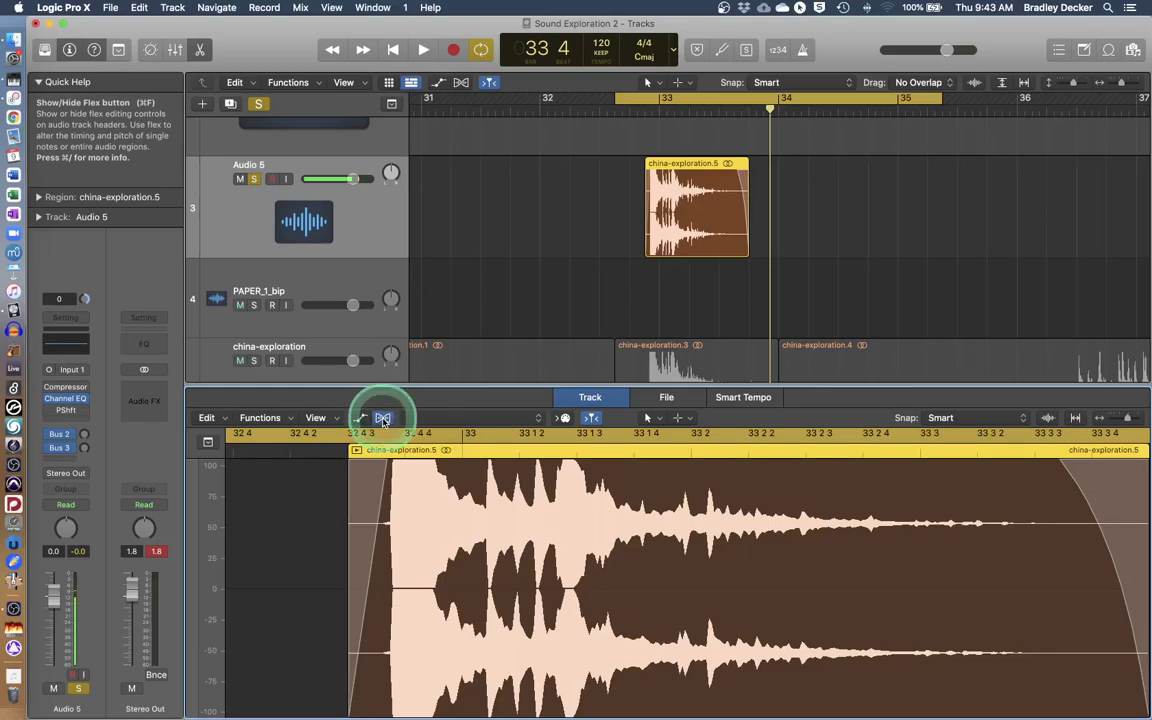
Turn on Flex for the Audio 5 track and set its algorithm to Flex Time - Speed (FX).
click(383, 419)
click(684, 250)
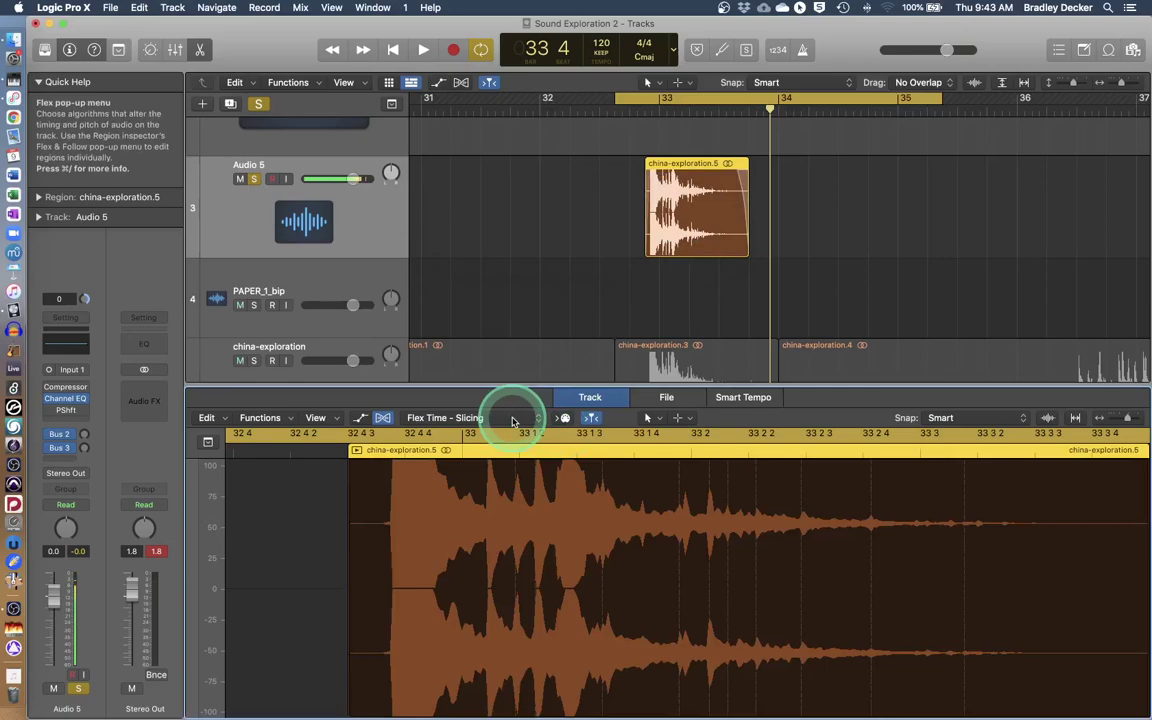
click(510, 420)
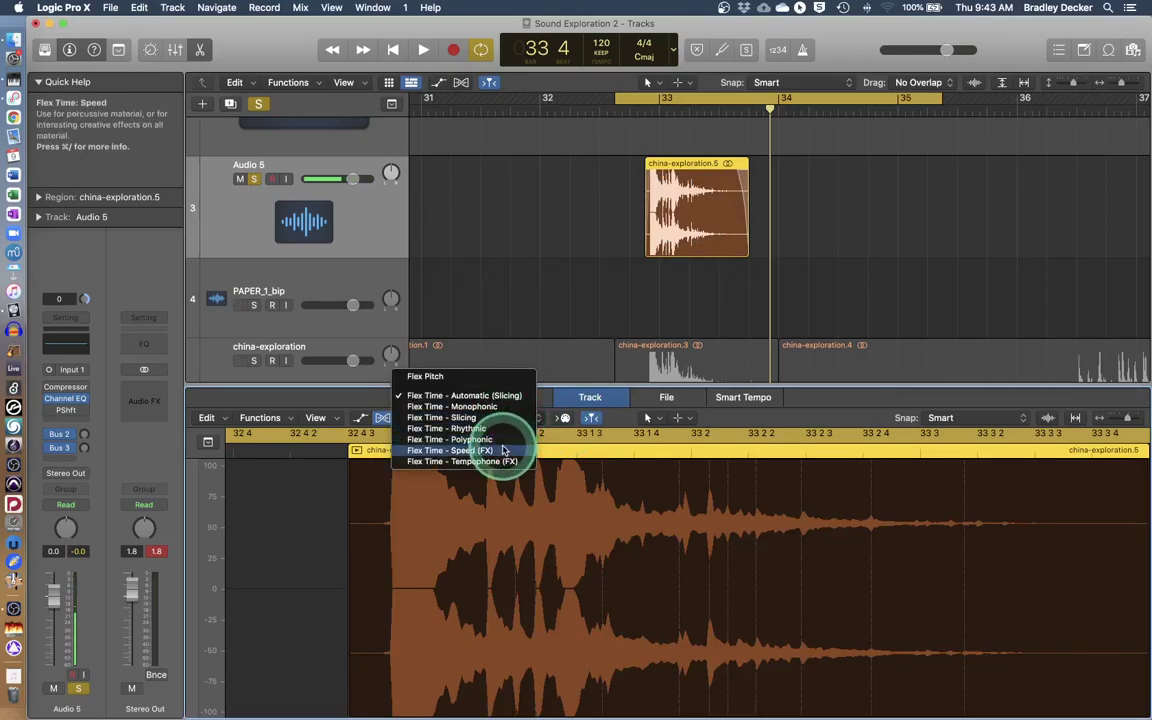
click(504, 451)
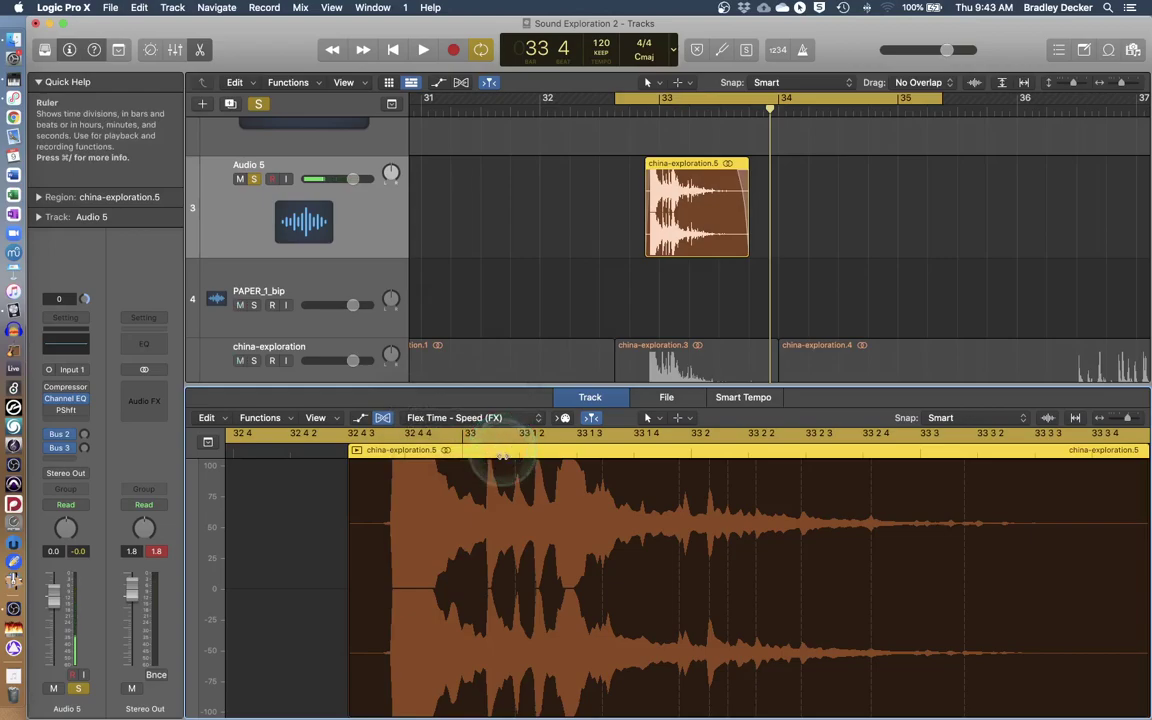
Try to add and move a flex marker at the transient just before 33 2 in the region.
click(512, 497)
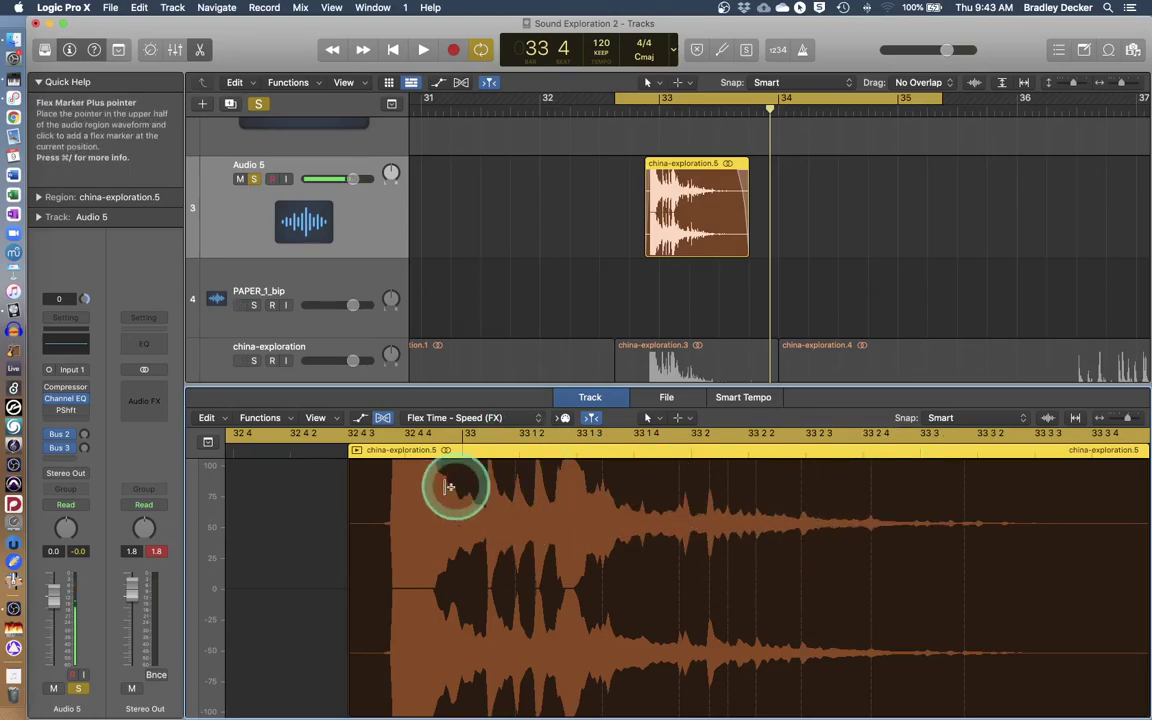
click(679, 468)
drag(676, 470, 684, 466)
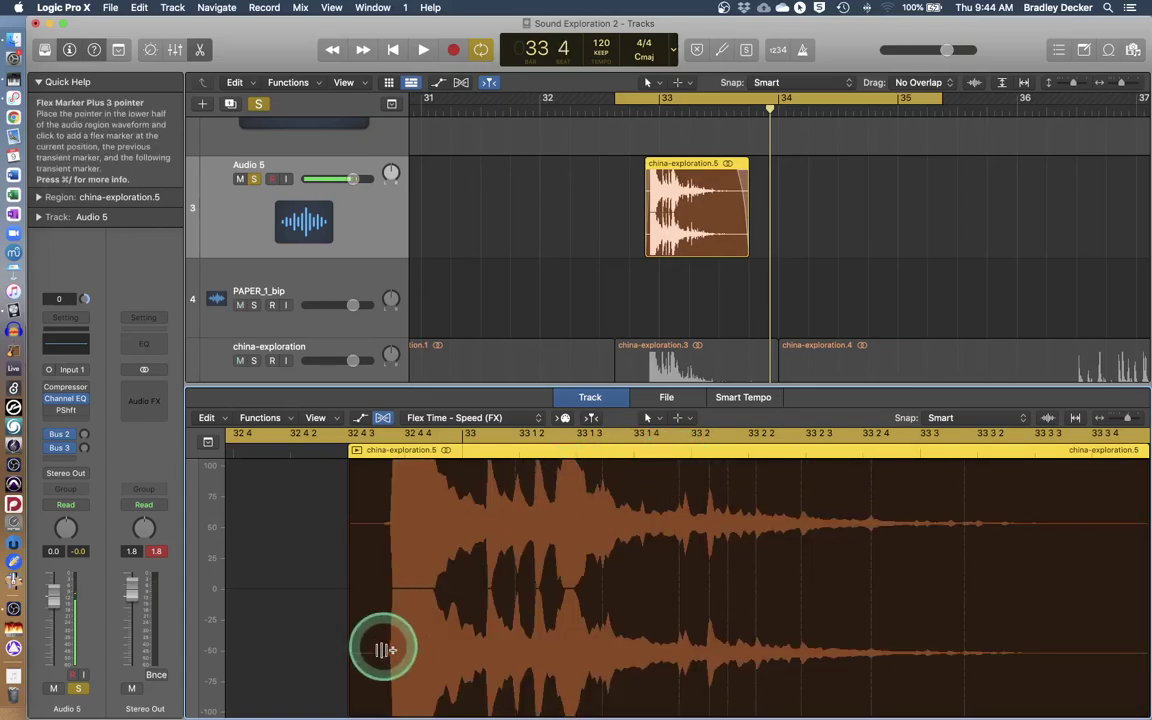
Trim the start of the china-exploration.5 region closer to the cymbal attack and hide the flex controls.
drag(350, 695, 385, 668)
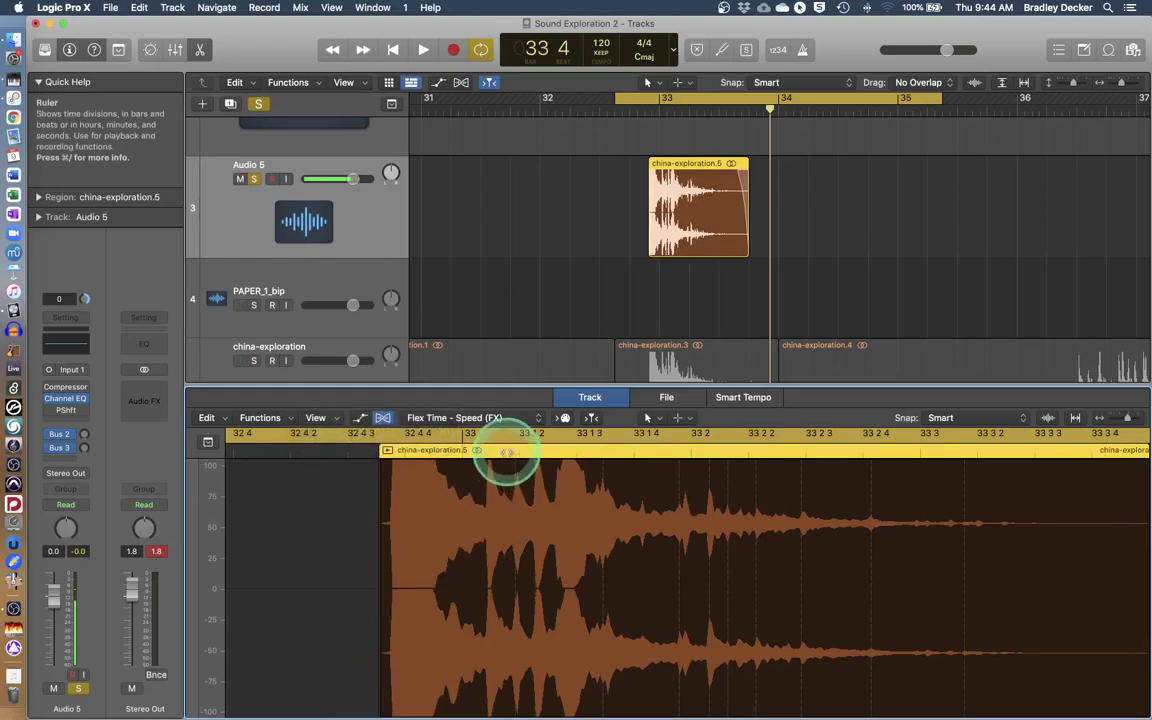
click(383, 417)
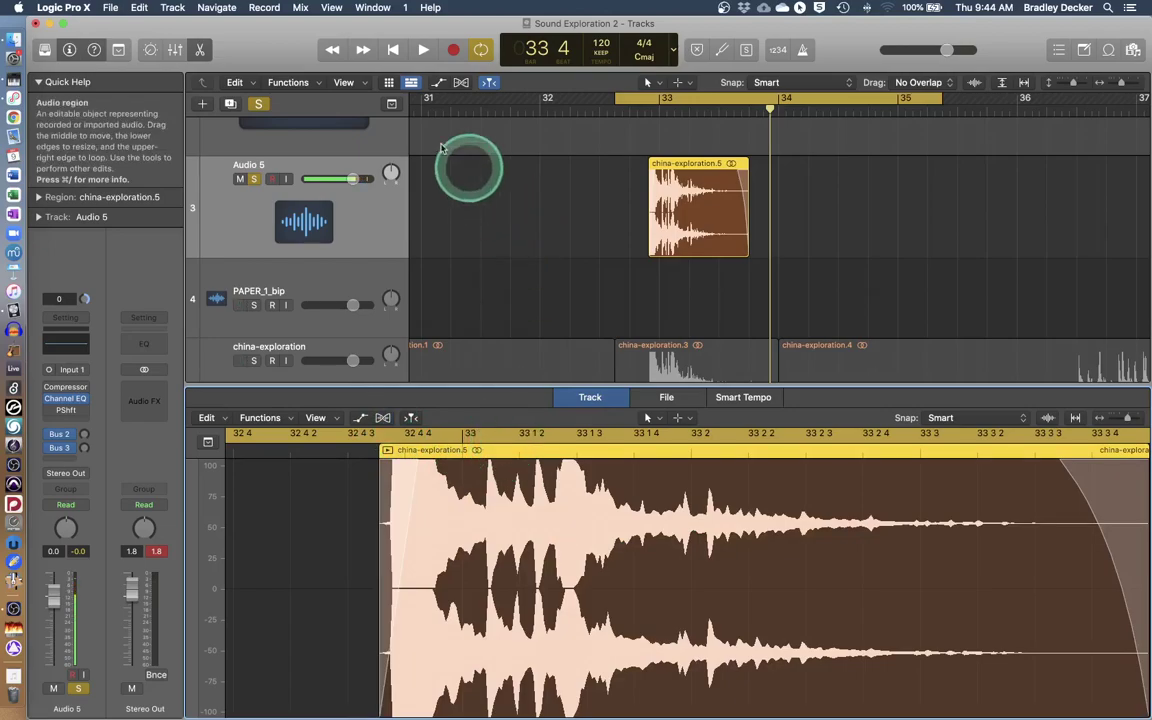
scroll(440, 480, right, 3)
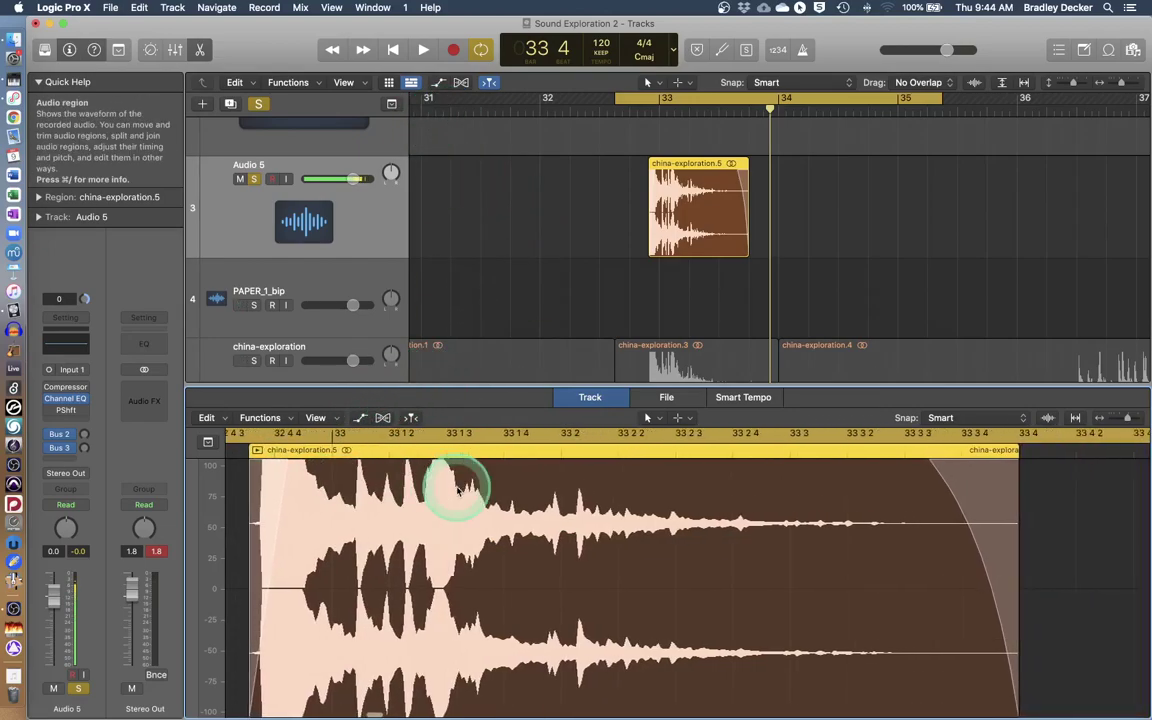
Show the flex controls, stretch the end of china-exploration.5 out to about 34 4, and audition it.
click(383, 419)
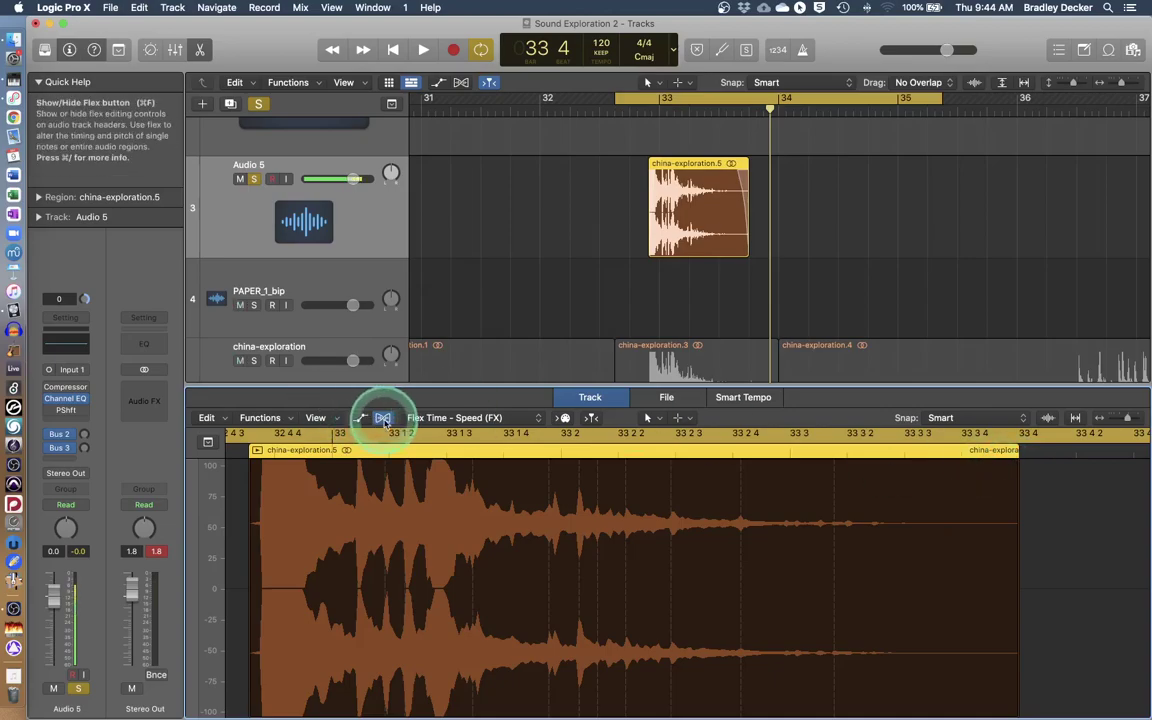
drag(1016, 470, 1118, 466)
scroll(575, 567, left, 10)
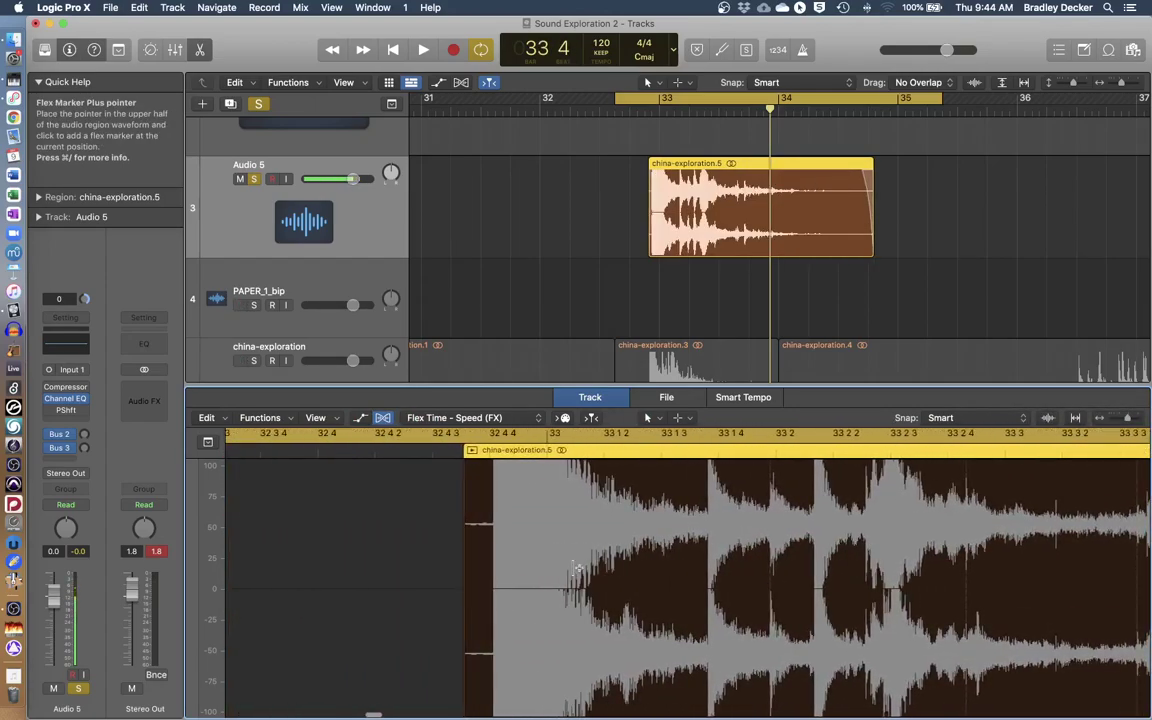
click(473, 452)
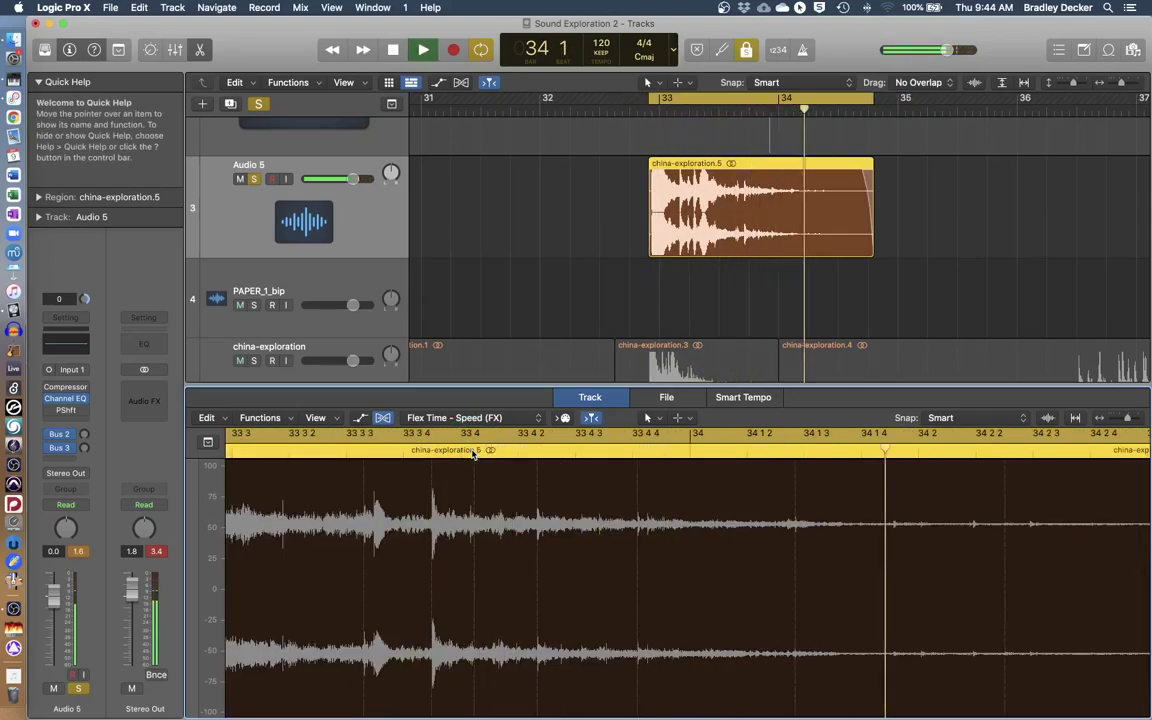
click(1108, 418)
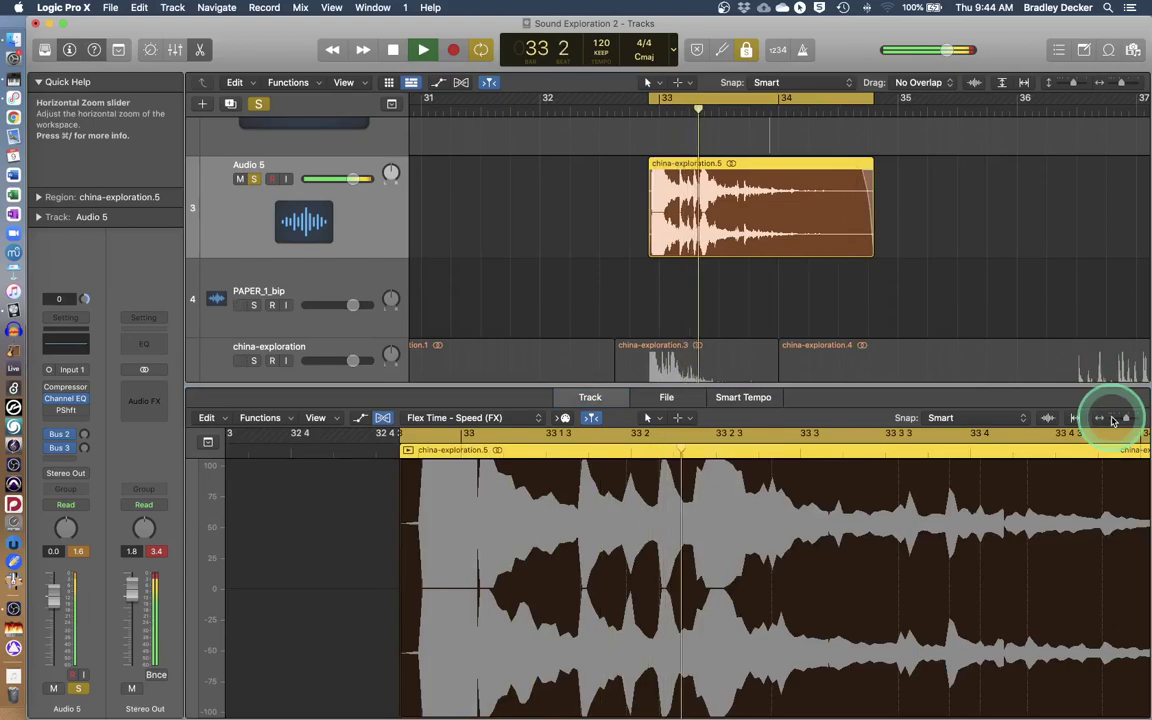
click(1112, 419)
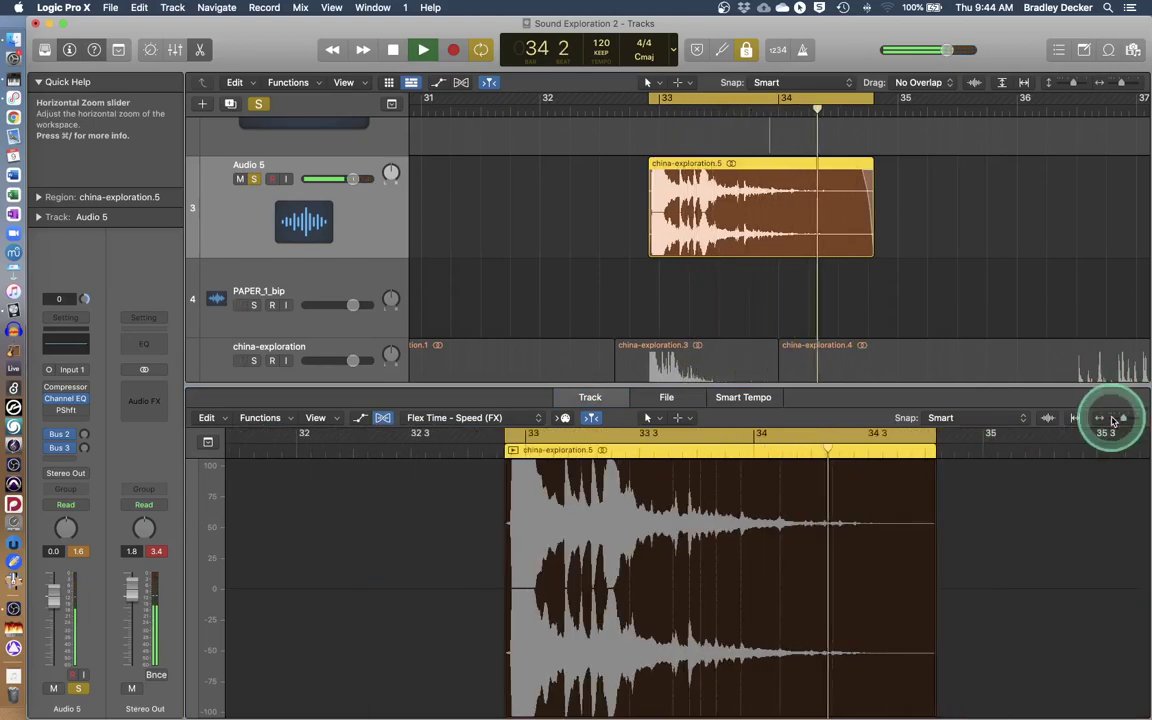
key(space)
Flex-stretch both ends of china-exploration.5 to span about 32 3 to 35 2, audition it, and hide the flex controls.
drag(934, 472, 1070, 472)
drag(506, 473, 441, 466)
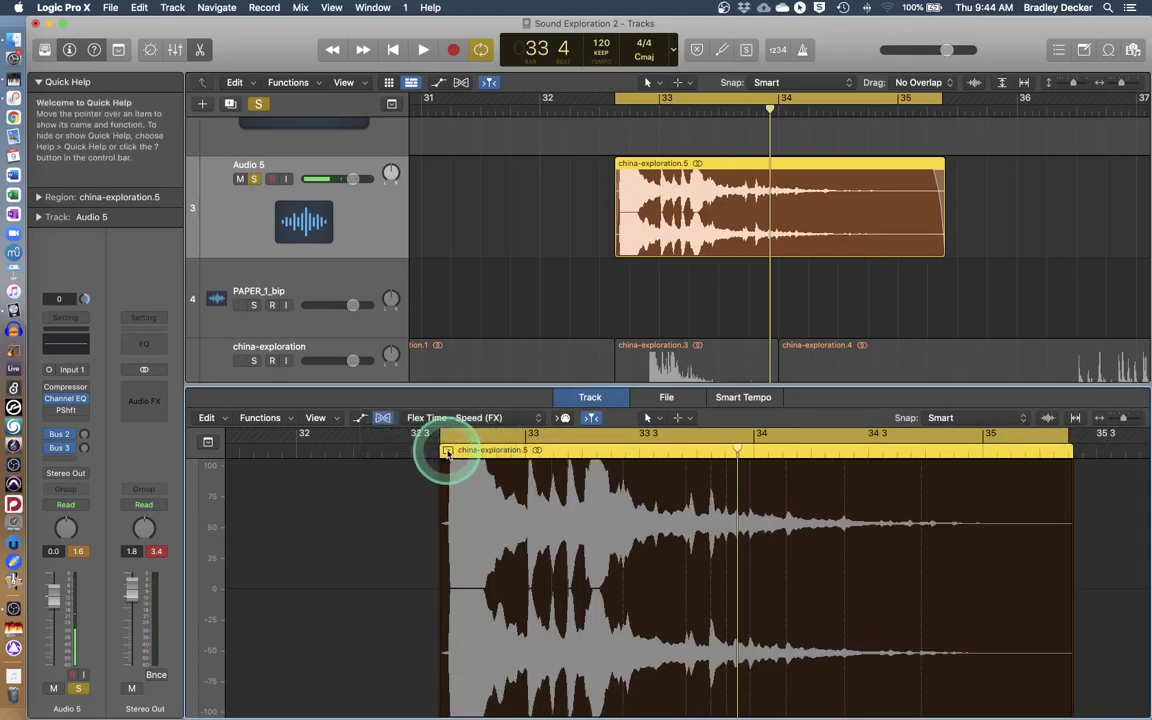
key(space)
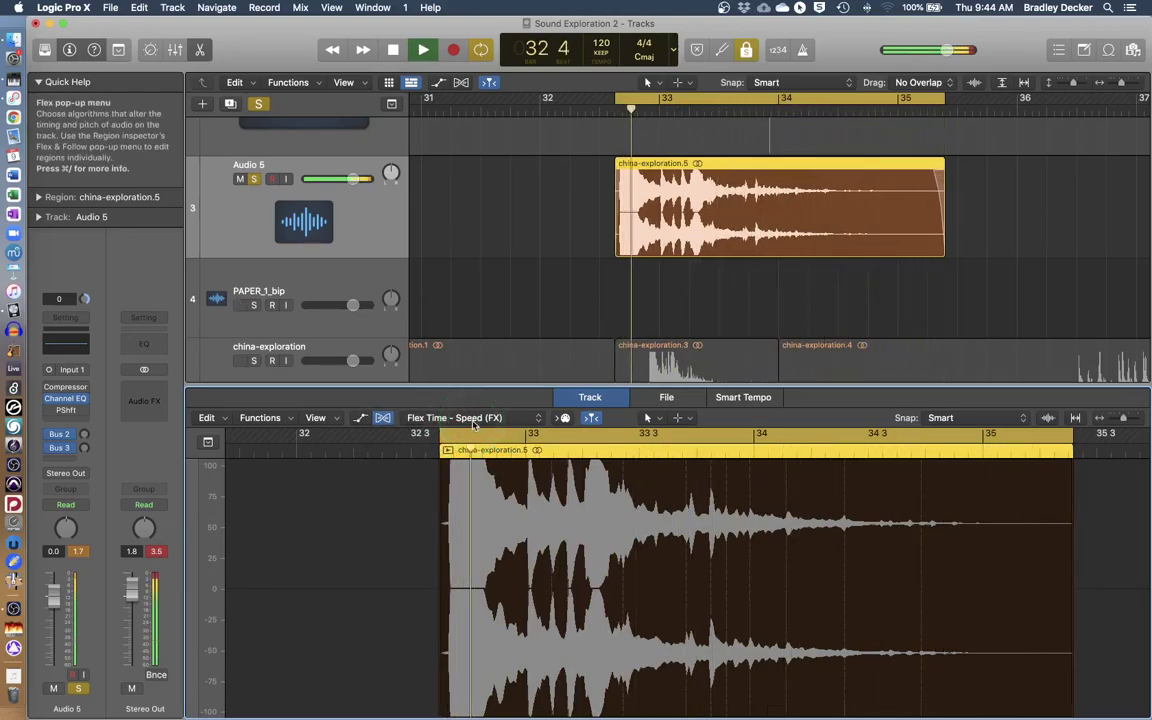
key(space)
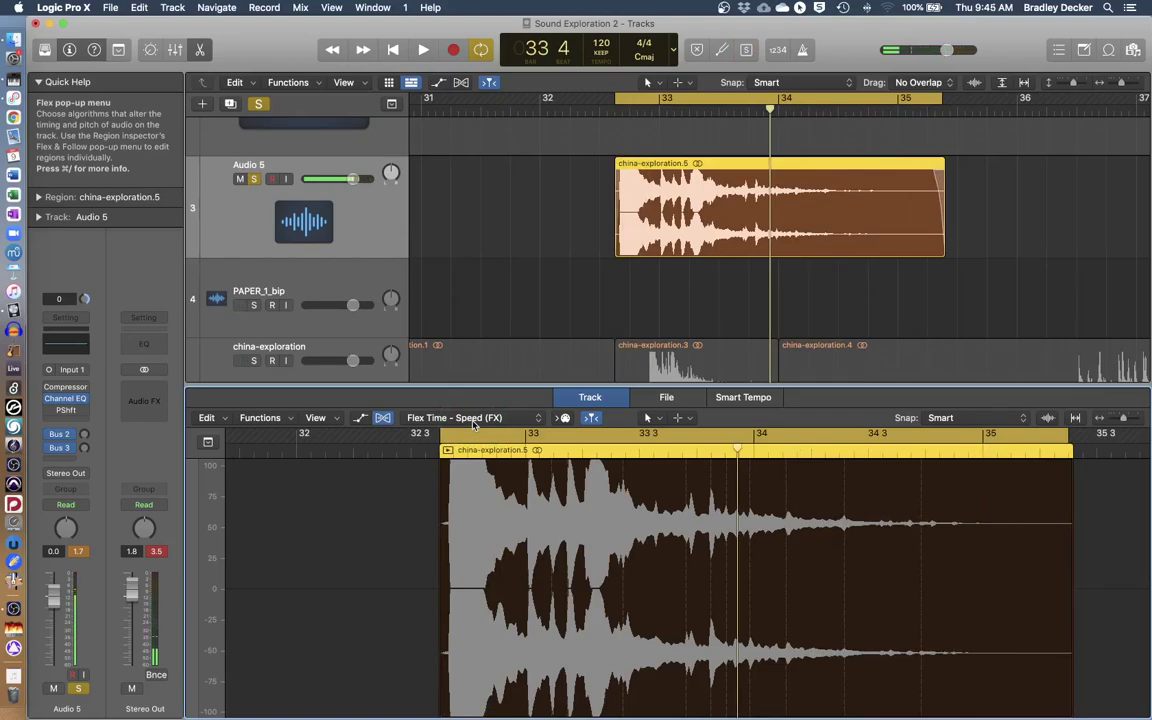
click(474, 420)
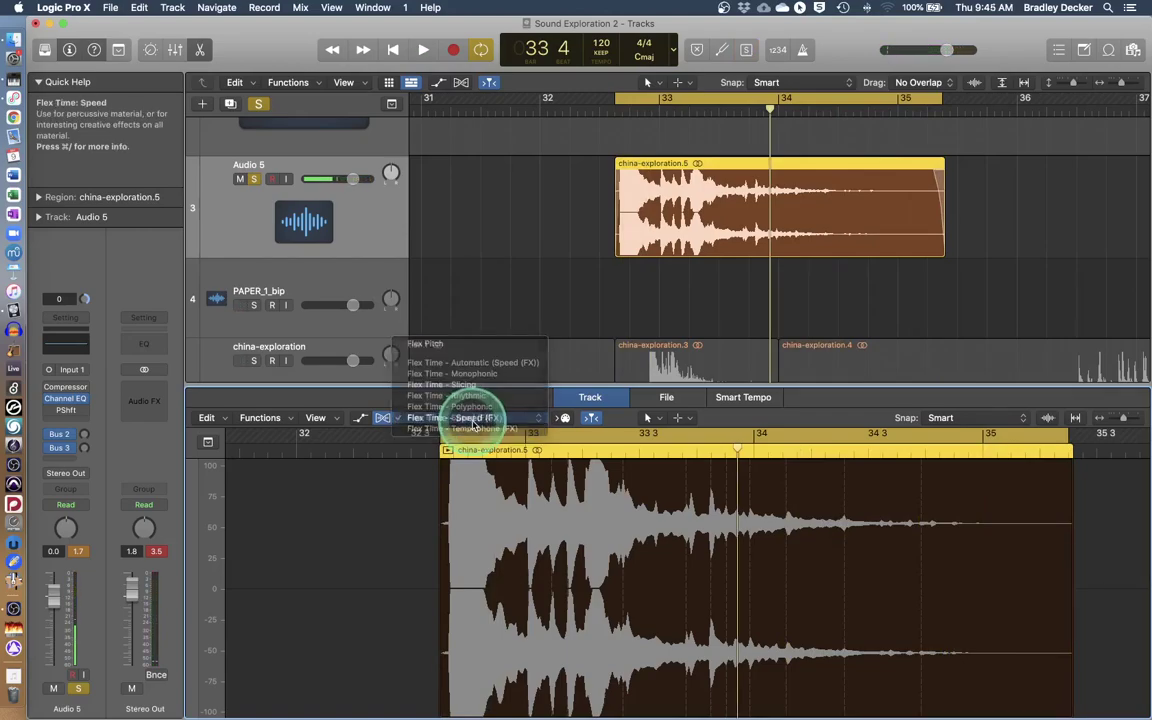
click(383, 420)
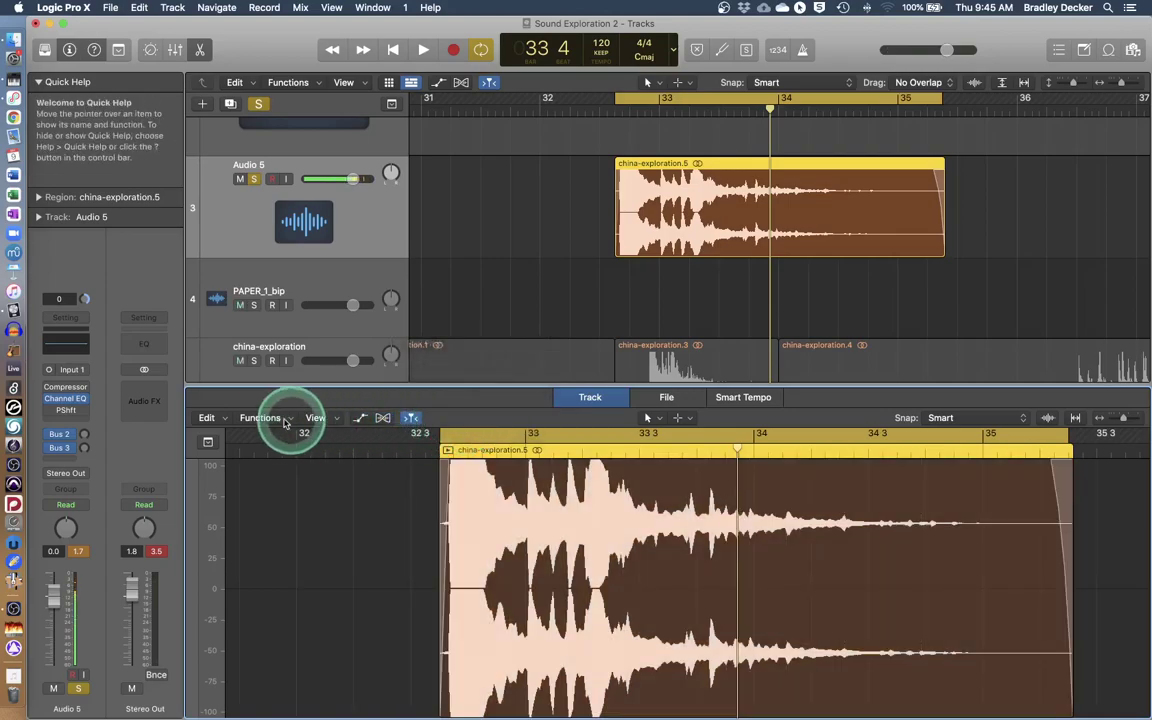
Play the region and compare its views in the Audio File Editor and Audio Track Editor.
click(268, 418)
click(268, 418)
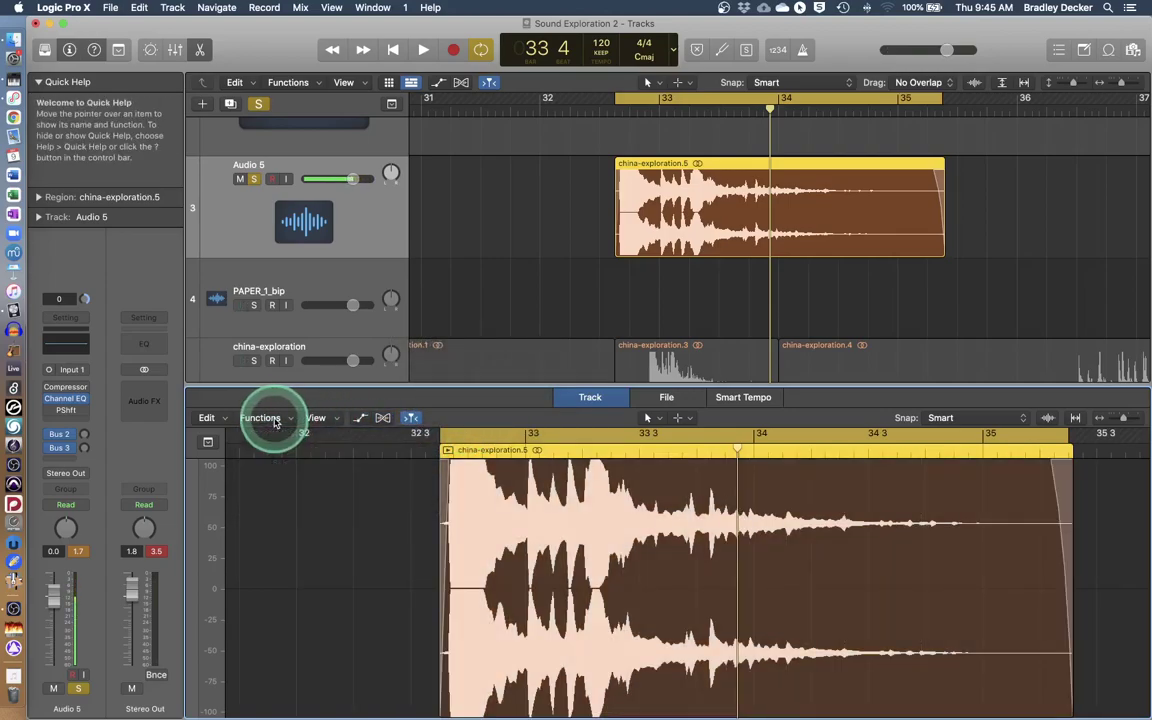
click(667, 398)
drag(442, 437, 405, 441)
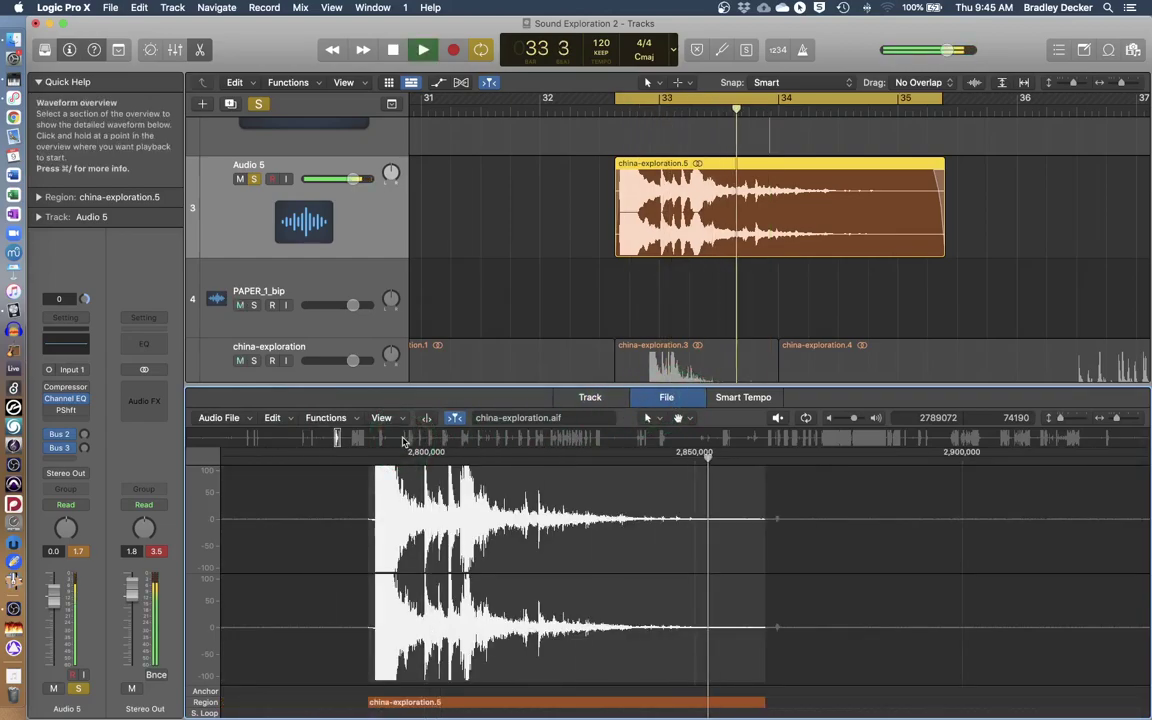
click(577, 400)
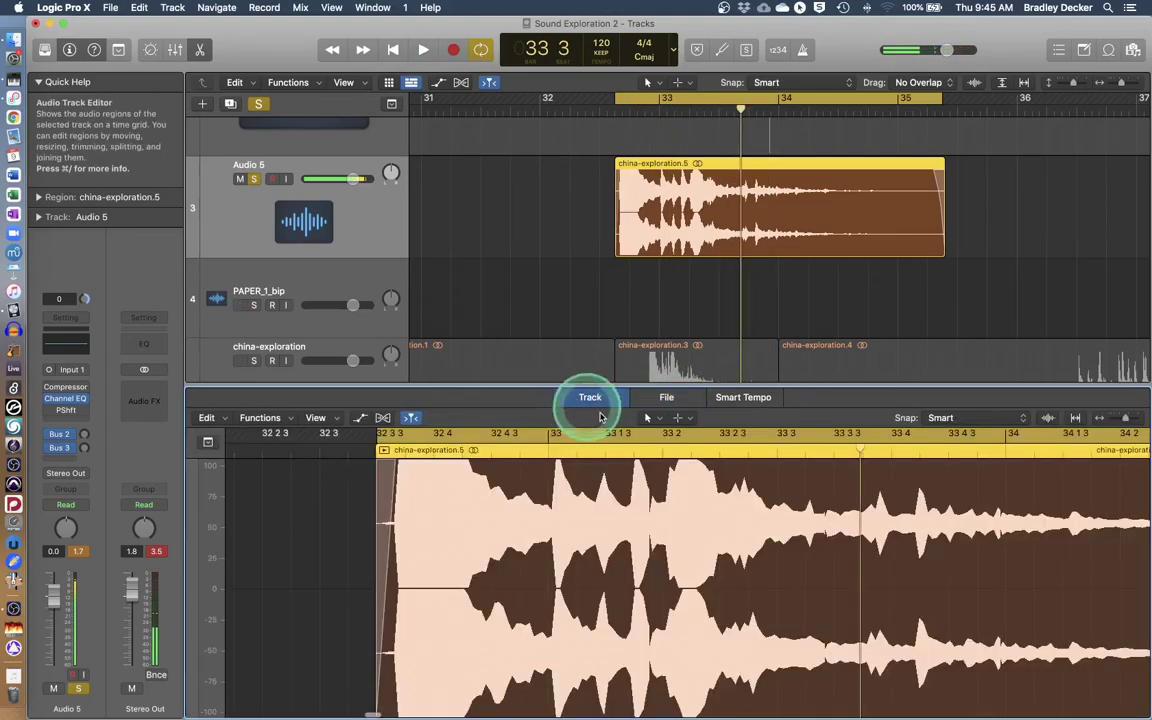
click(671, 397)
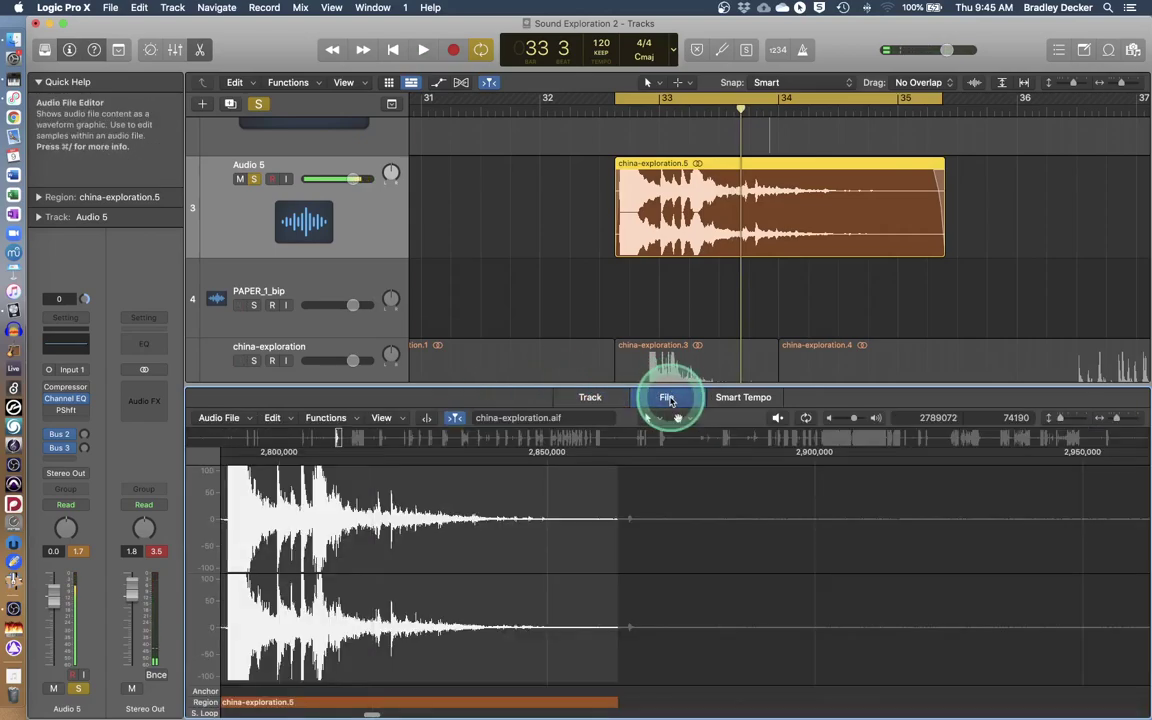
click(590, 399)
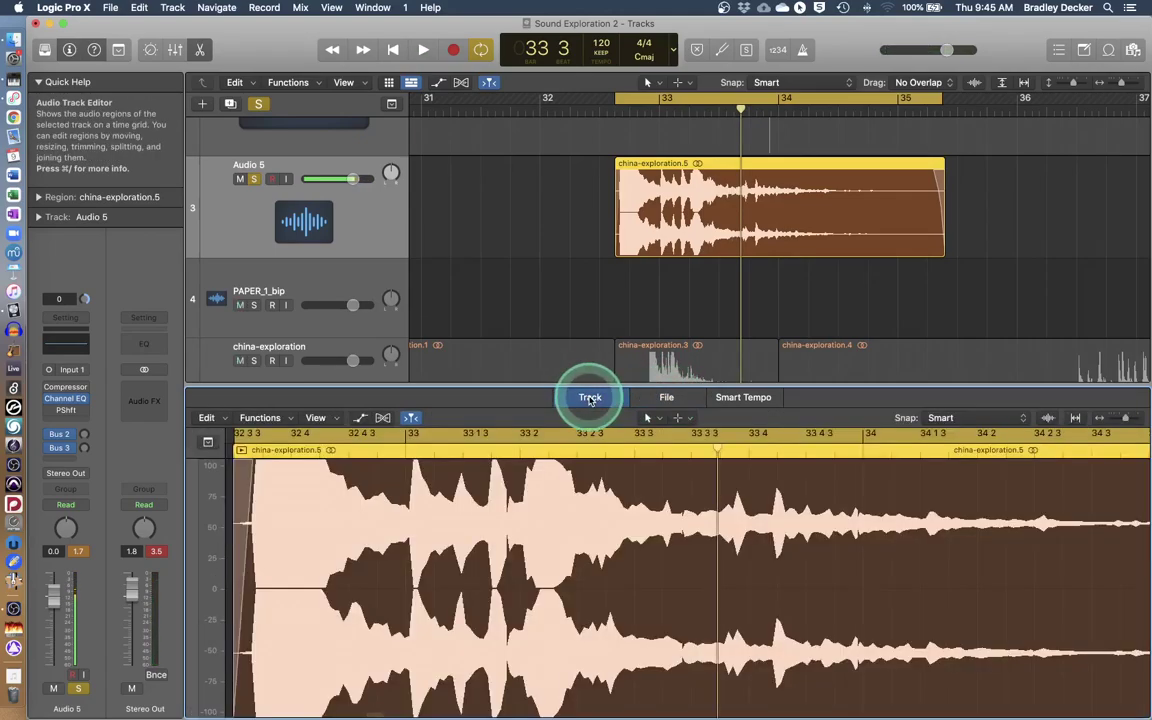
Bounce china-exploration.5 in place and solo the resulting track instead of Audio 5.
click(703, 178)
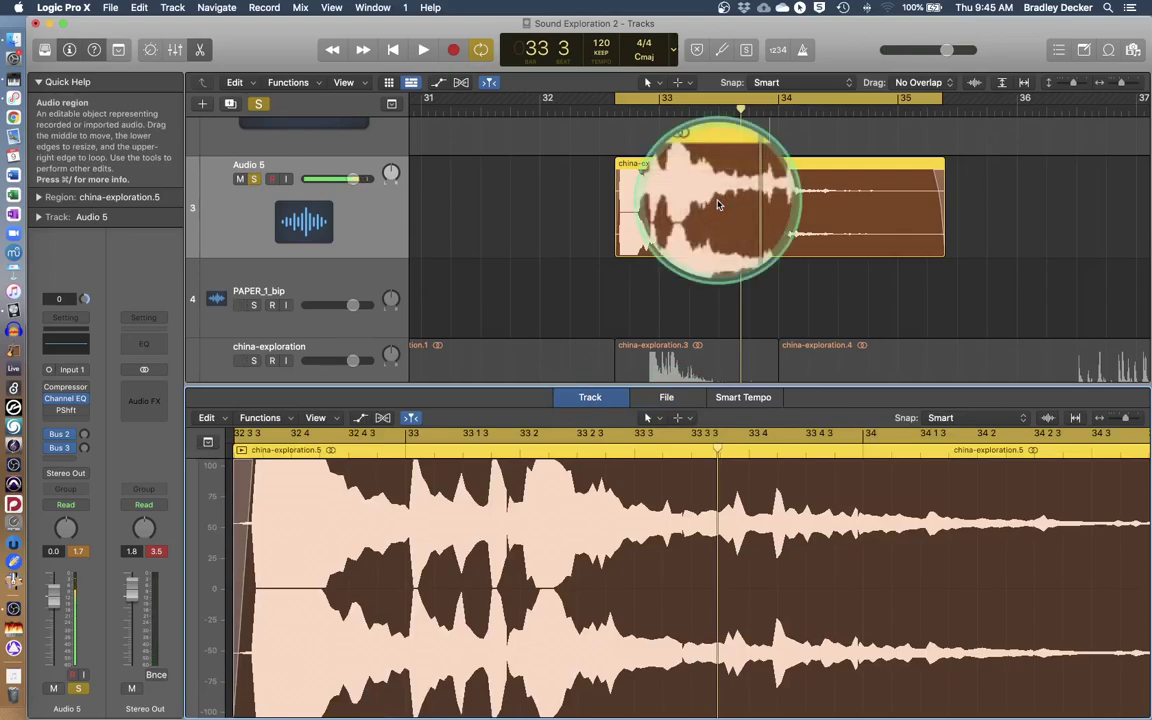
right_click(718, 204)
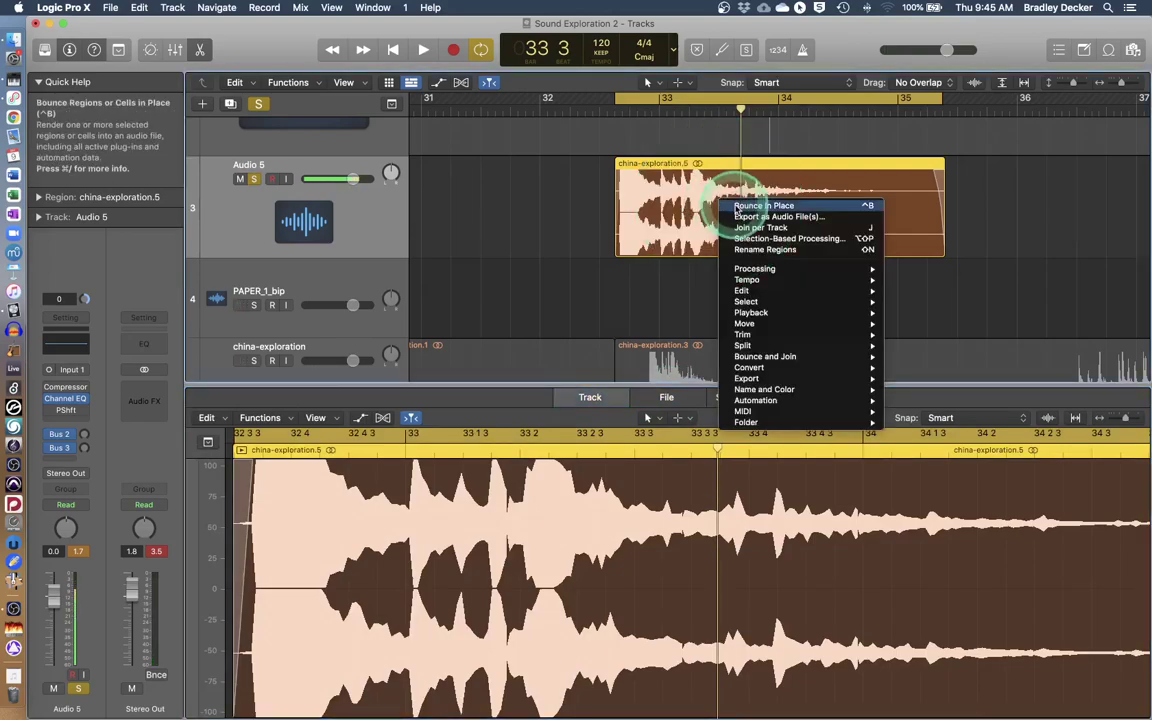
click(737, 206)
click(715, 287)
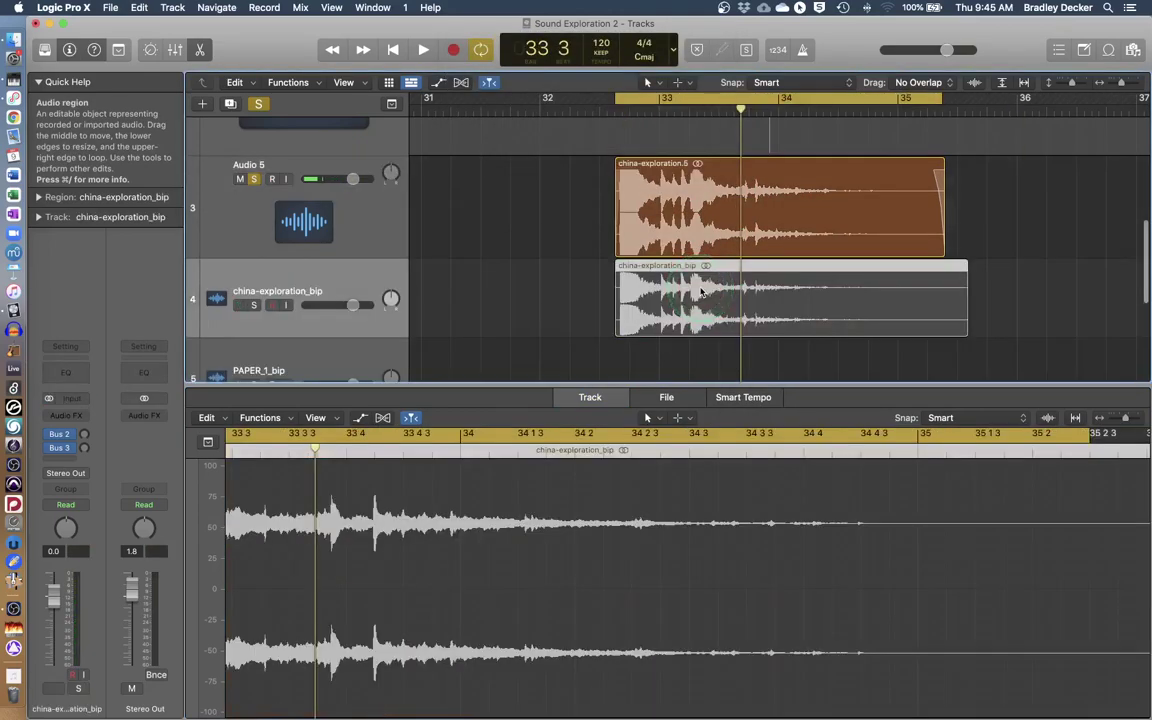
click(255, 306)
click(253, 179)
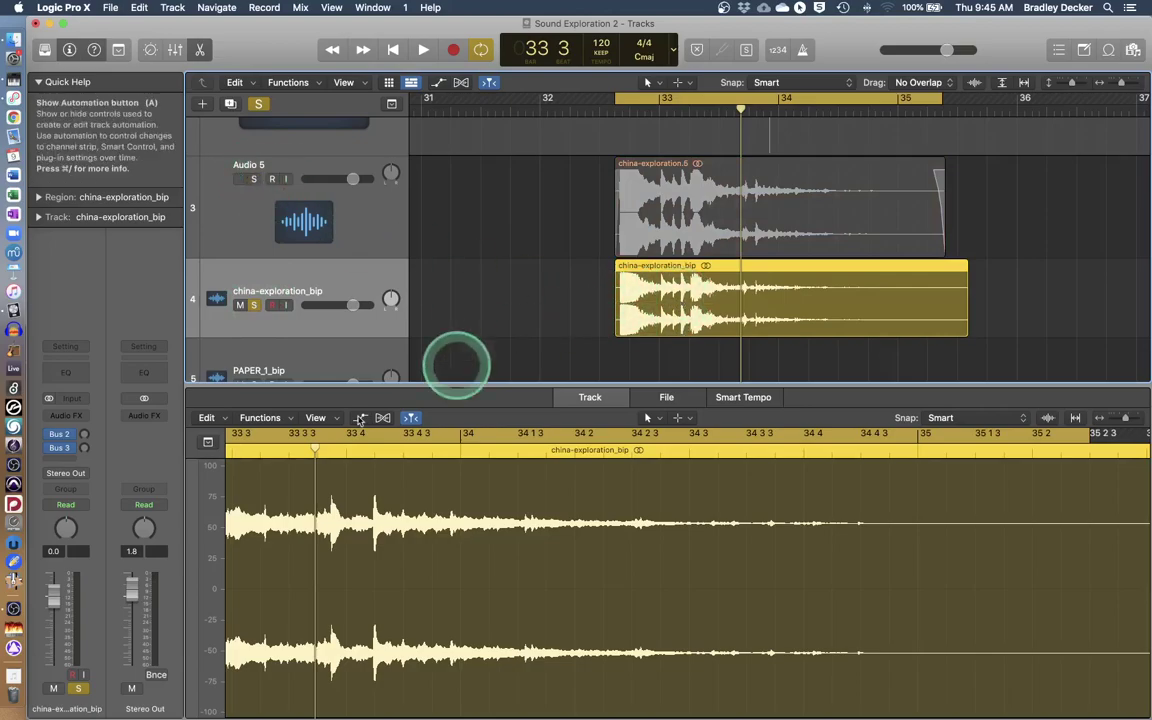
Reverse china-exploration_bip.aif in the Audio File Editor and audition the result.
click(590, 397)
click(662, 397)
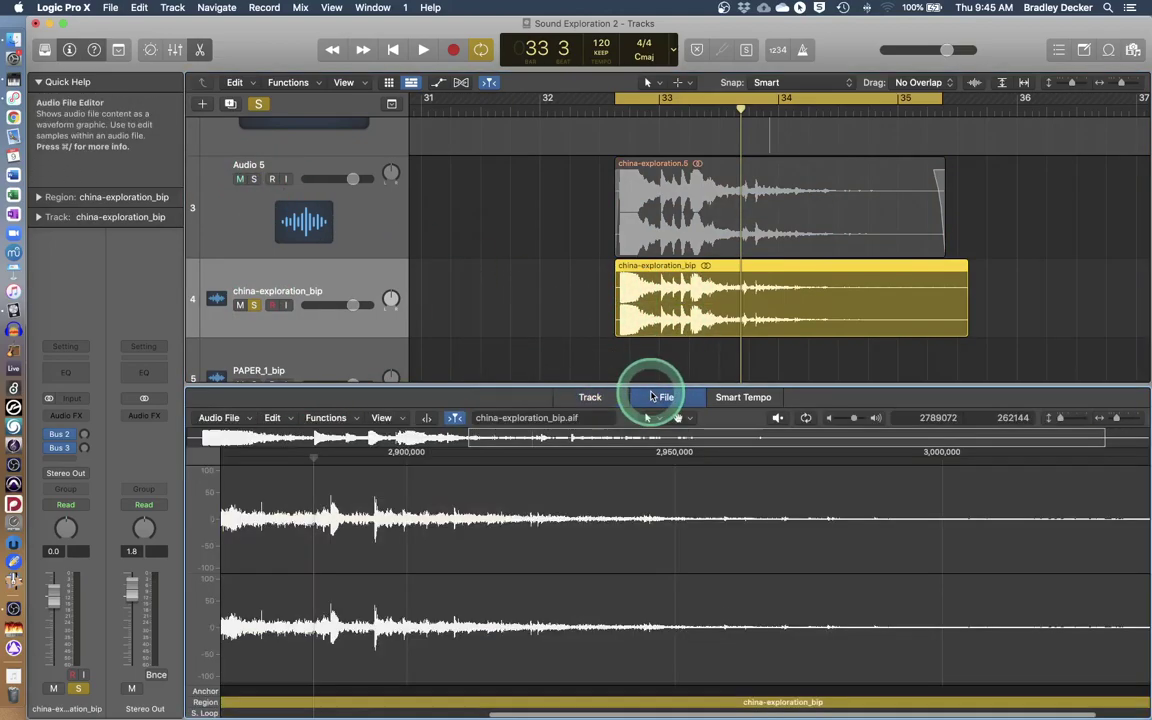
click(325, 418)
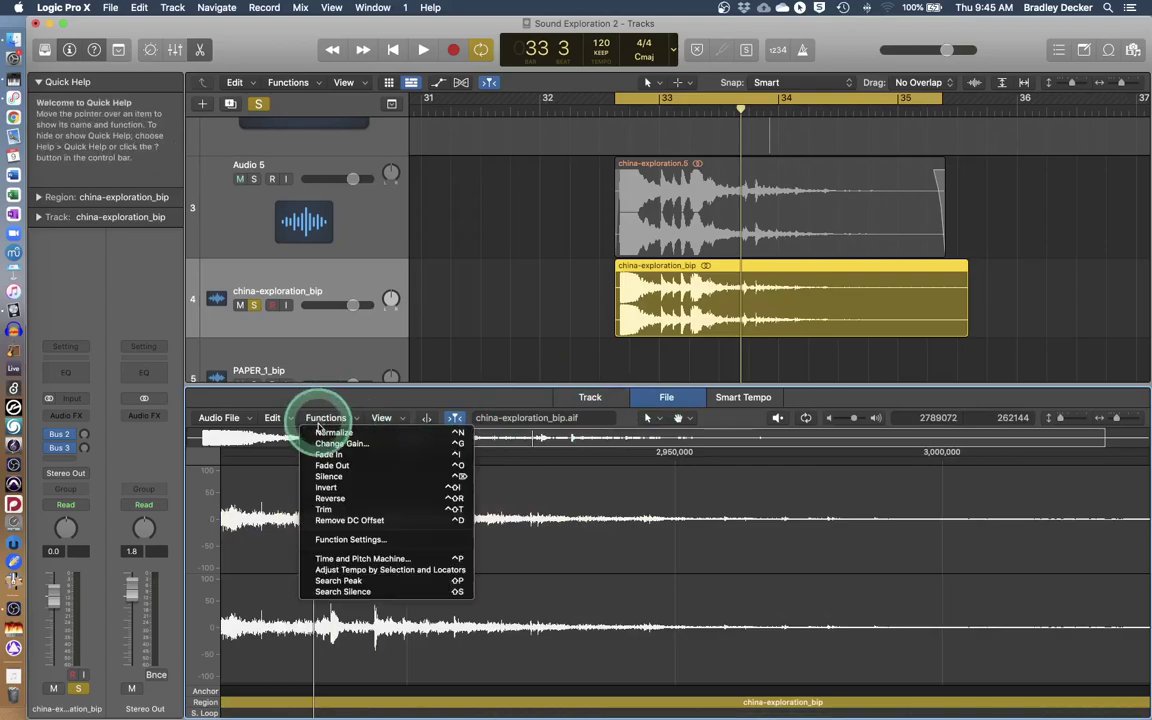
click(330, 498)
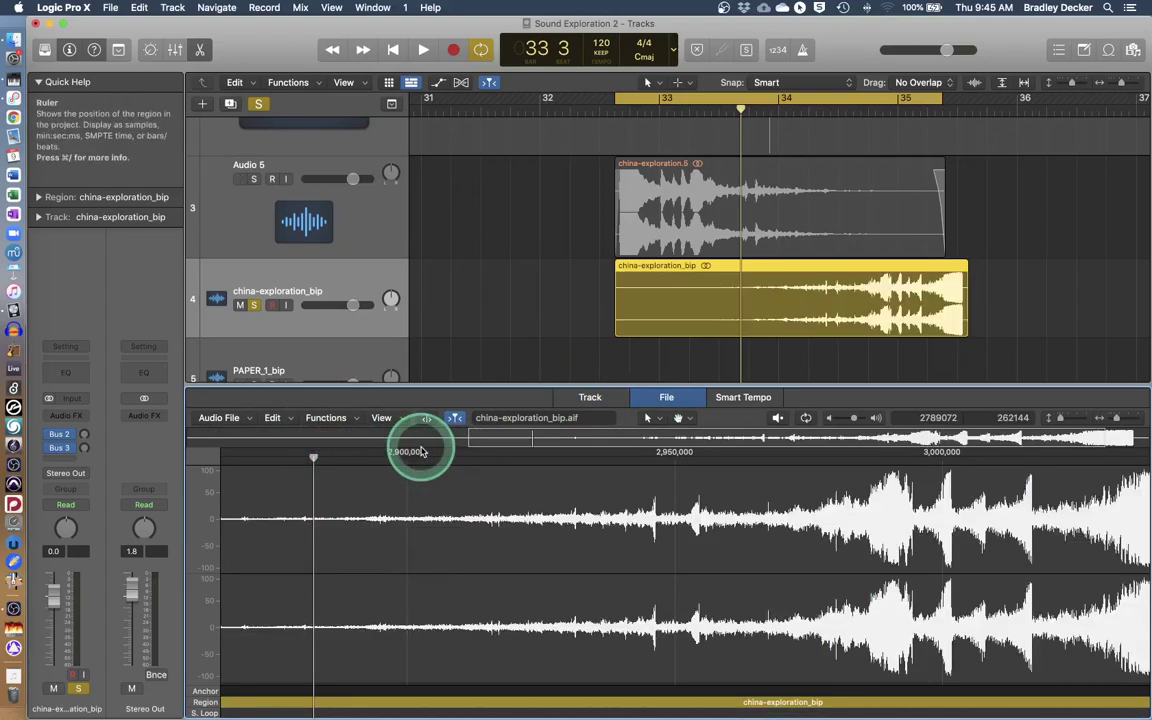
key(space)
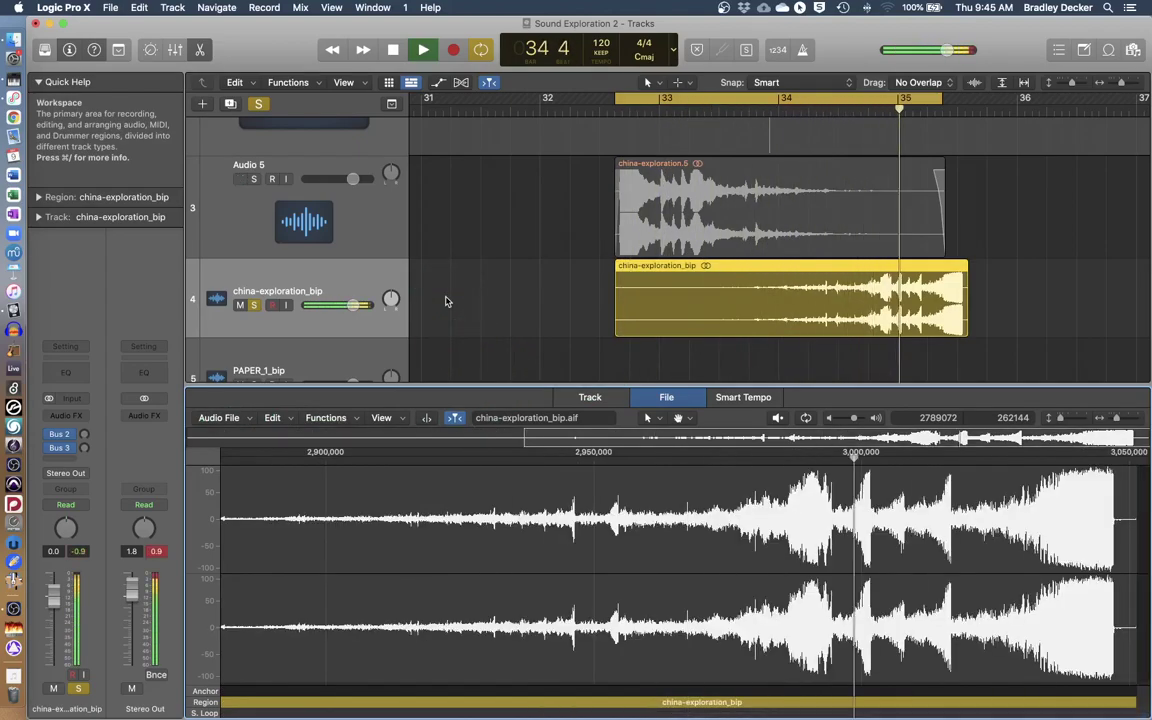
key(space)
Add a fade-in of about 1334 to the start of china-exploration_bip and change its type to Speed Up.
click(609, 257)
click(590, 398)
click(265, 467)
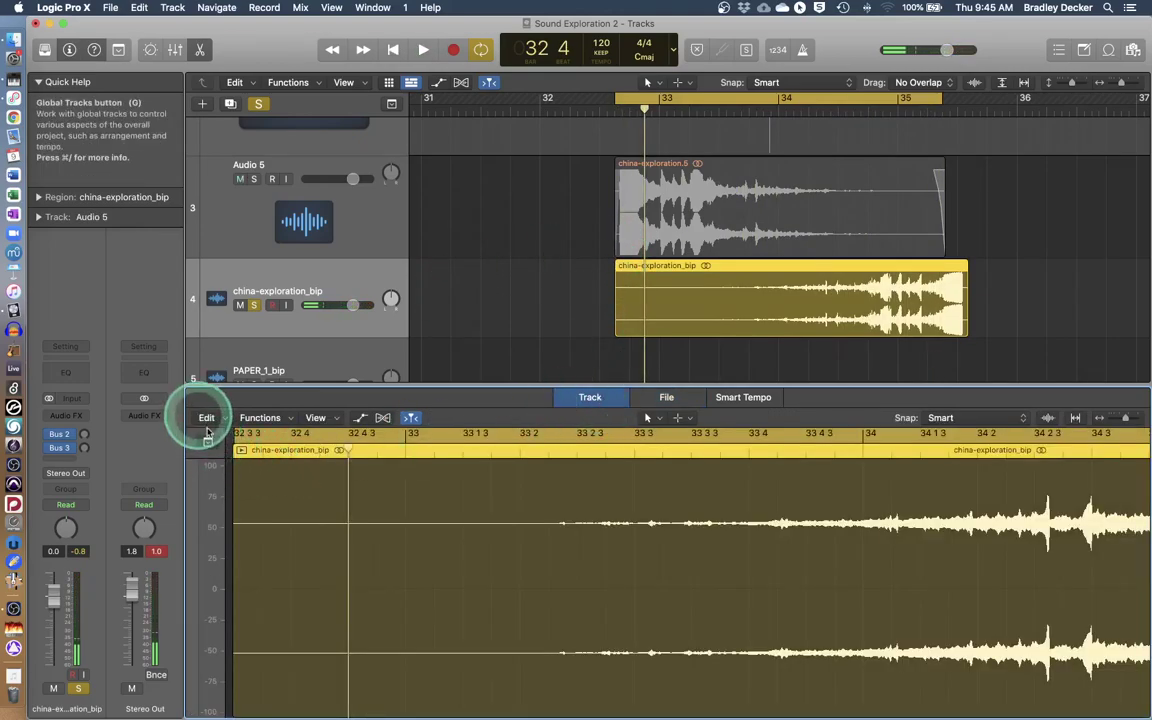
drag(234, 466, 538, 470)
click(40, 197)
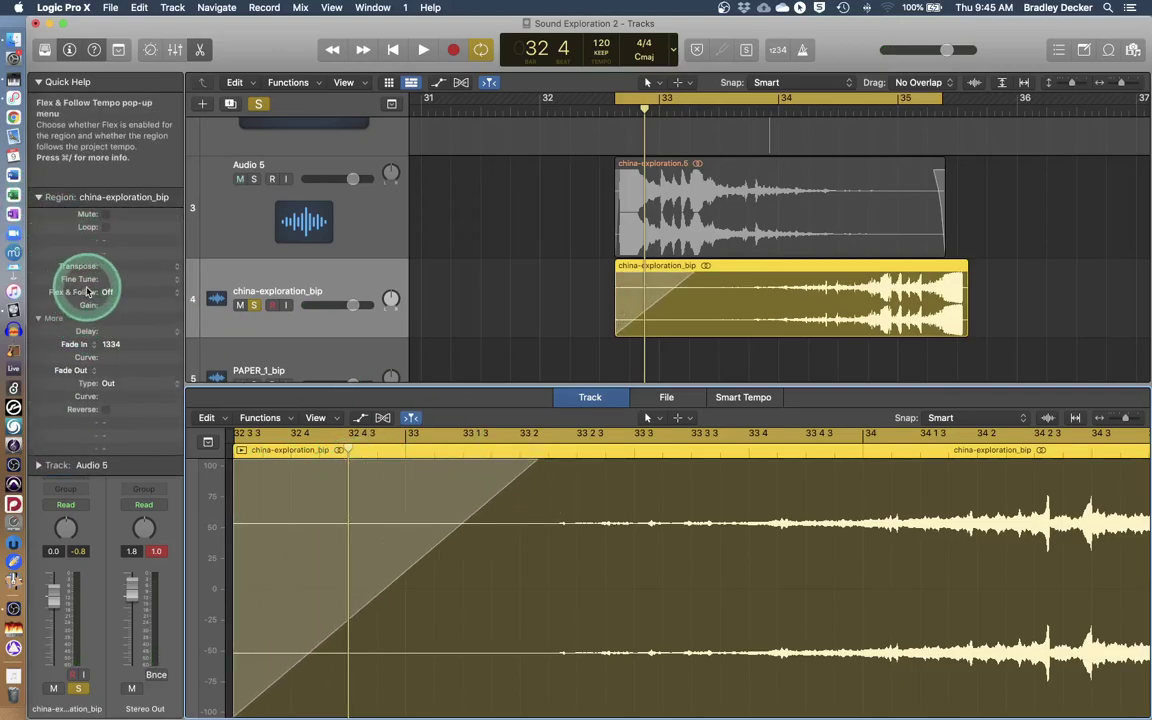
click(75, 343)
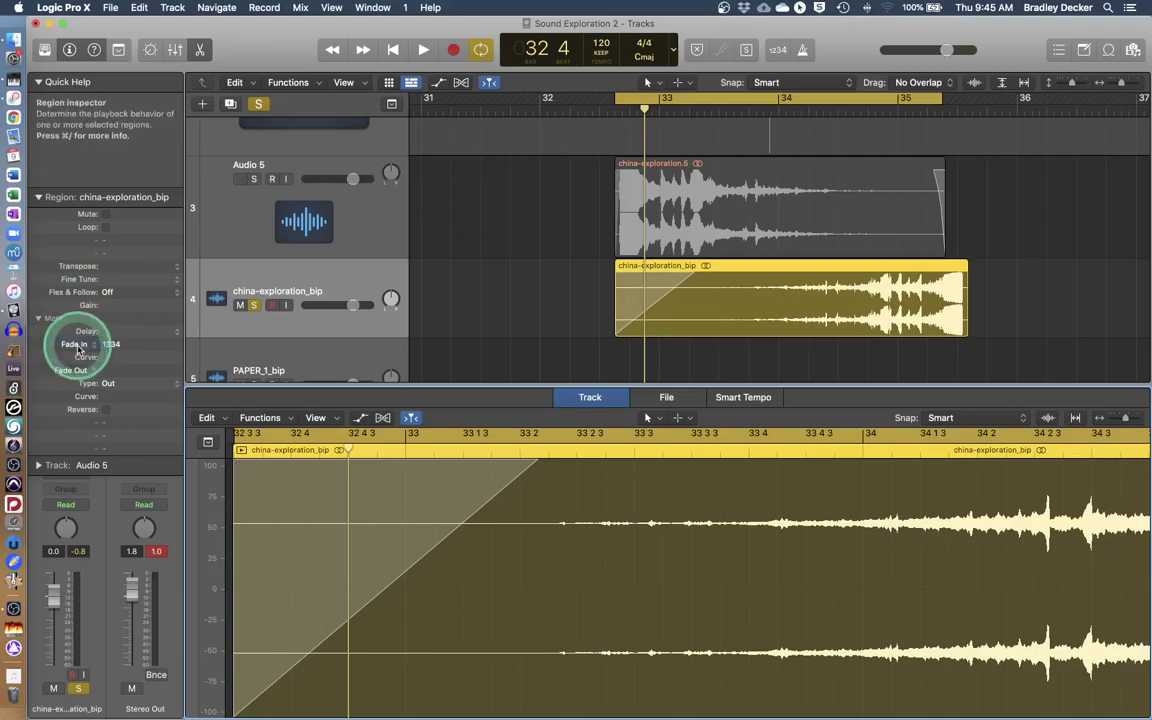
Set the end fade of china-exploration_bip to Slow Down with a length of about 1753 and a curve of 99.
click(80, 355)
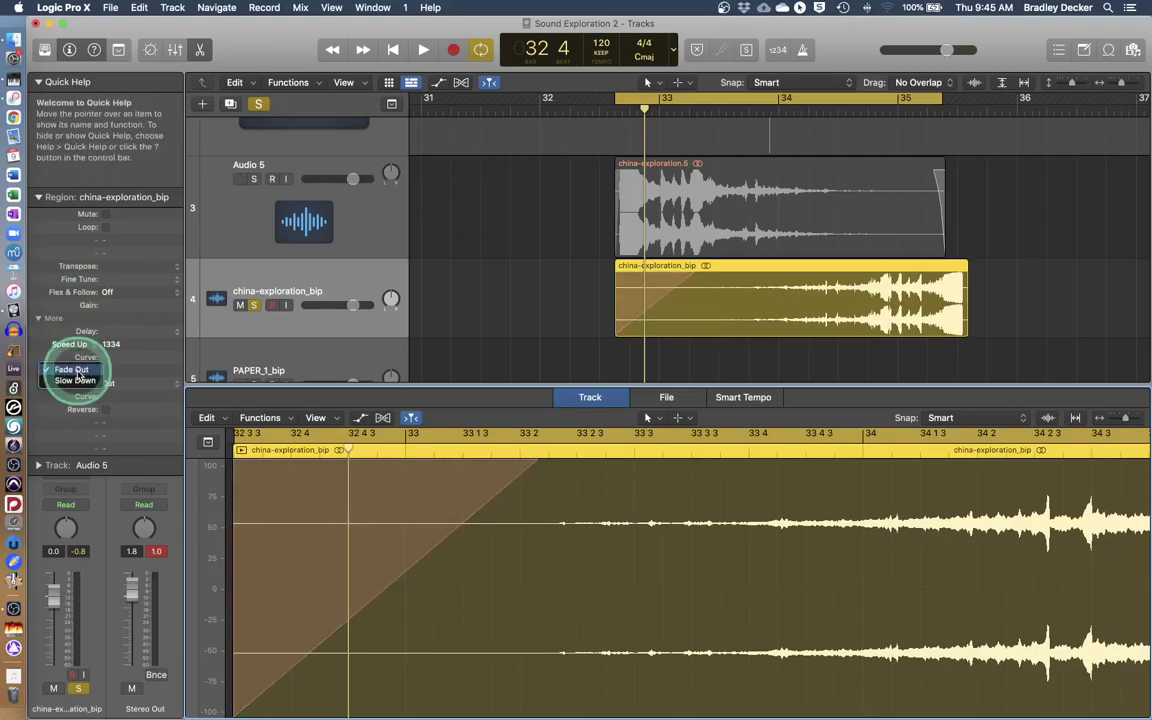
scroll(911, 488, right, 10)
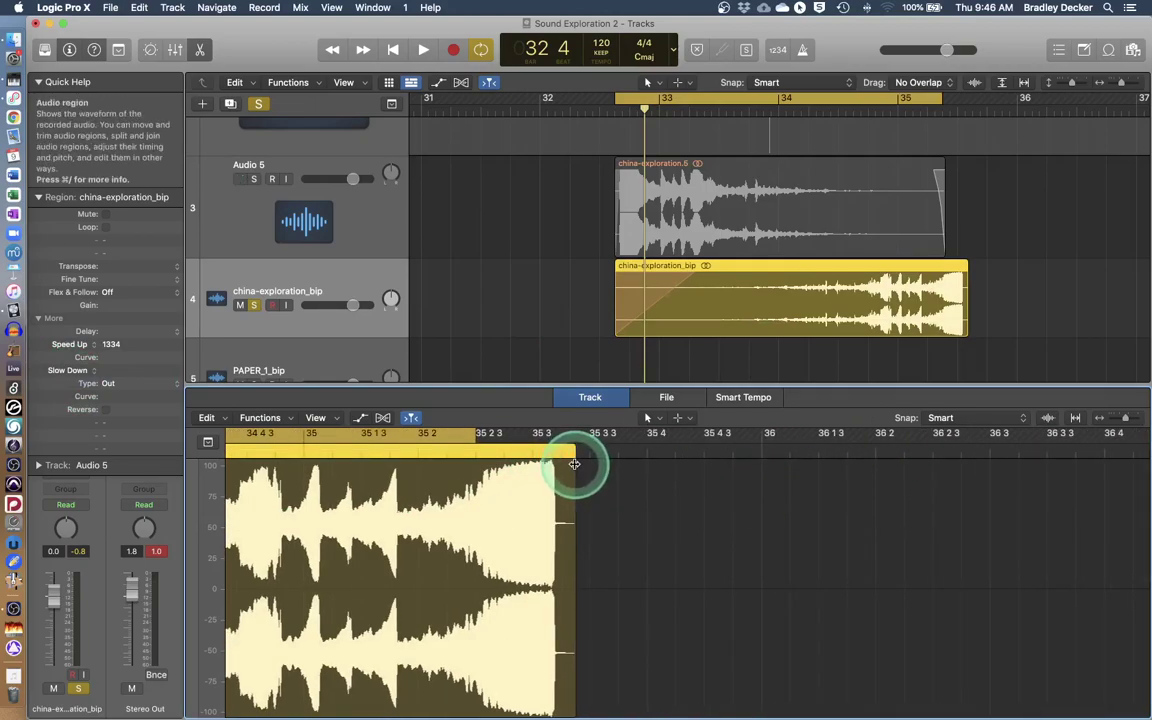
drag(573, 464, 172, 478)
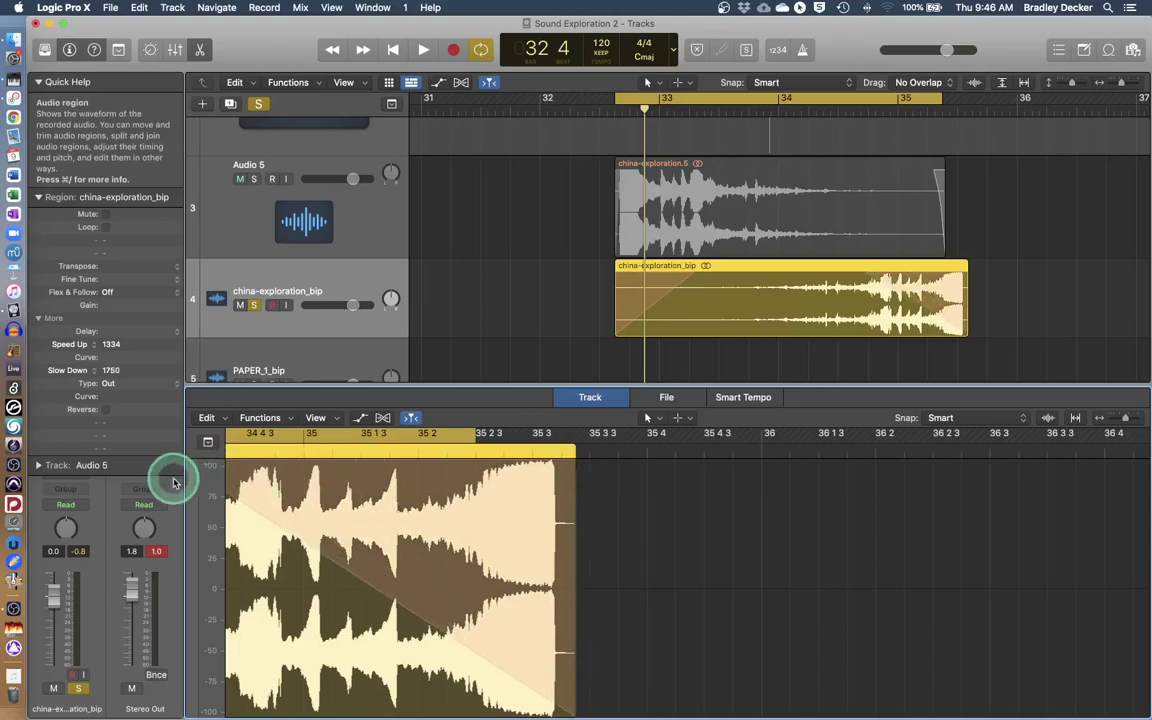
click(408, 591)
scroll(408, 592, left, 10)
drag(835, 467, 334, 452)
Audition china-exploration_bip with its speed fades and close the audio editor.
key(space)
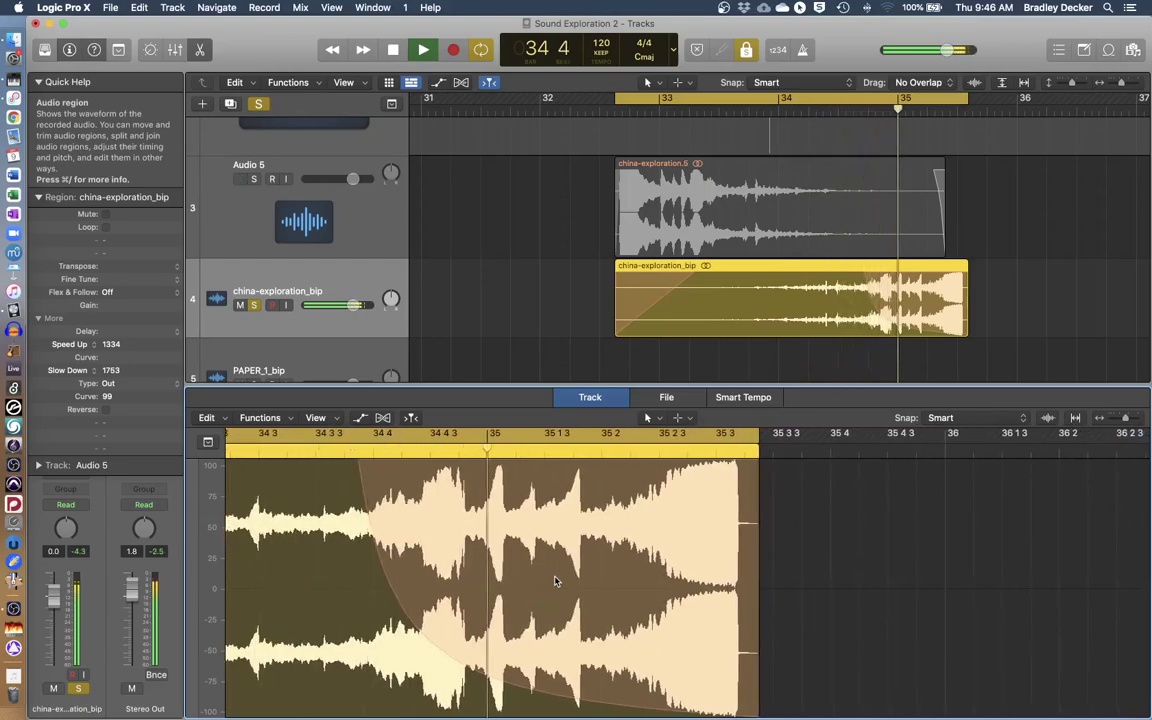
key(space)
click(445, 305)
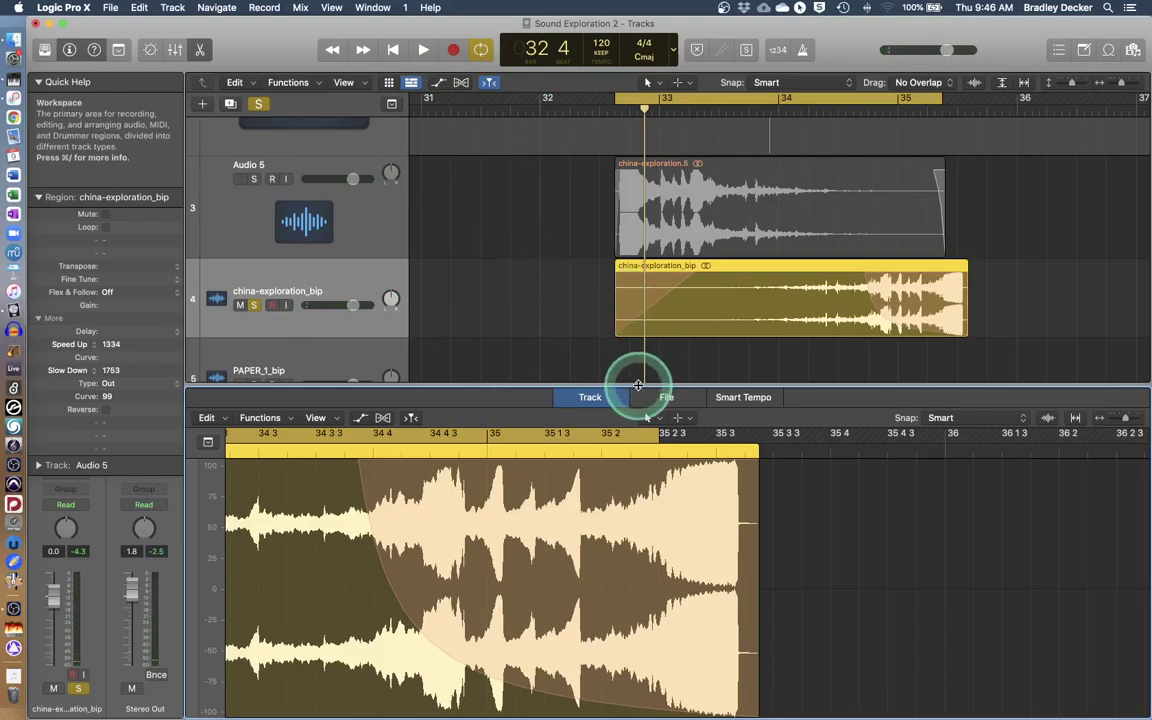
double_click(638, 385)
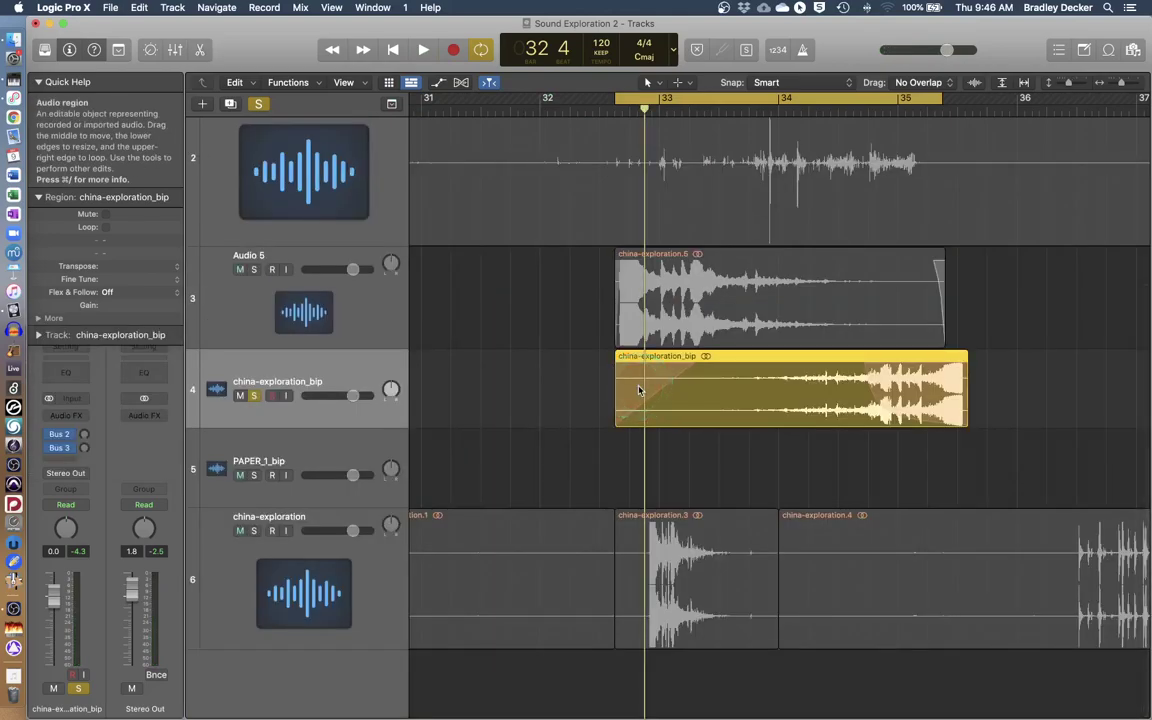
click(801, 8)
click(724, 8)
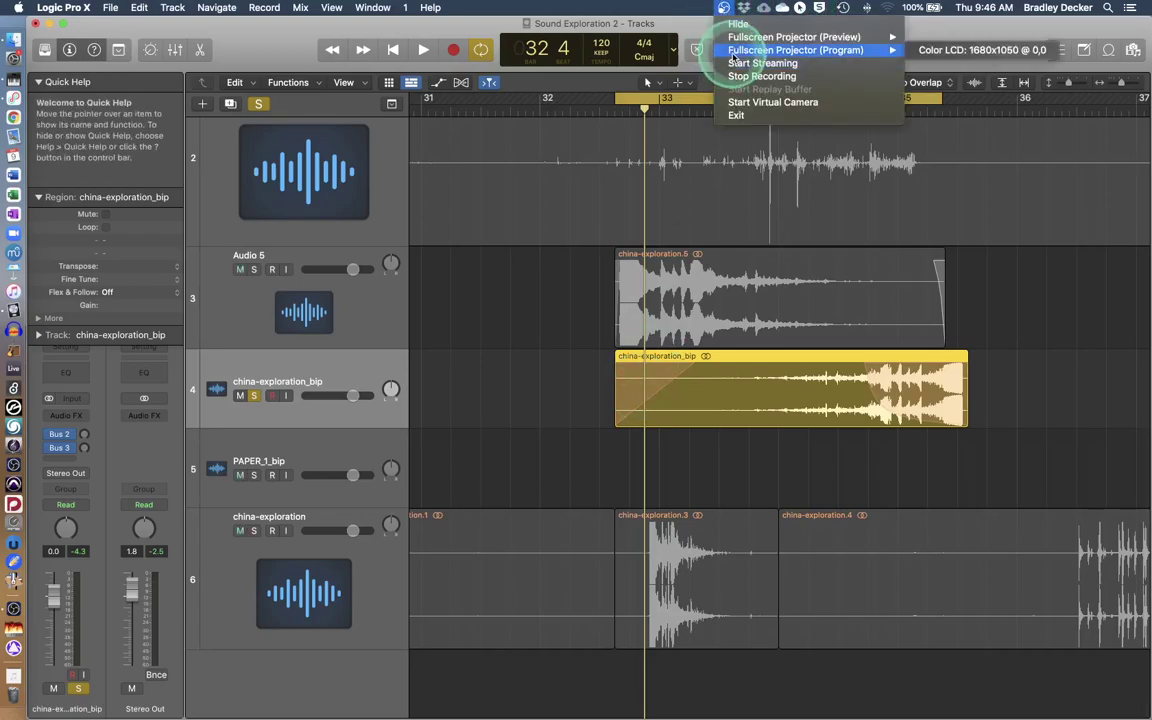